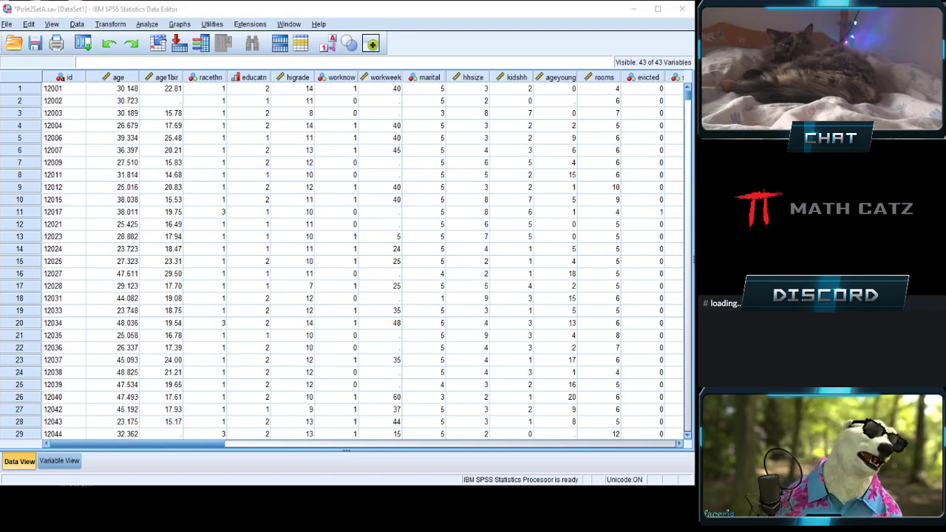
Step: Open the Descriptives analysis and enlarge its dialog so the variable names are easier to read
{"action": "left_click", "coordinate": [473, 18]}
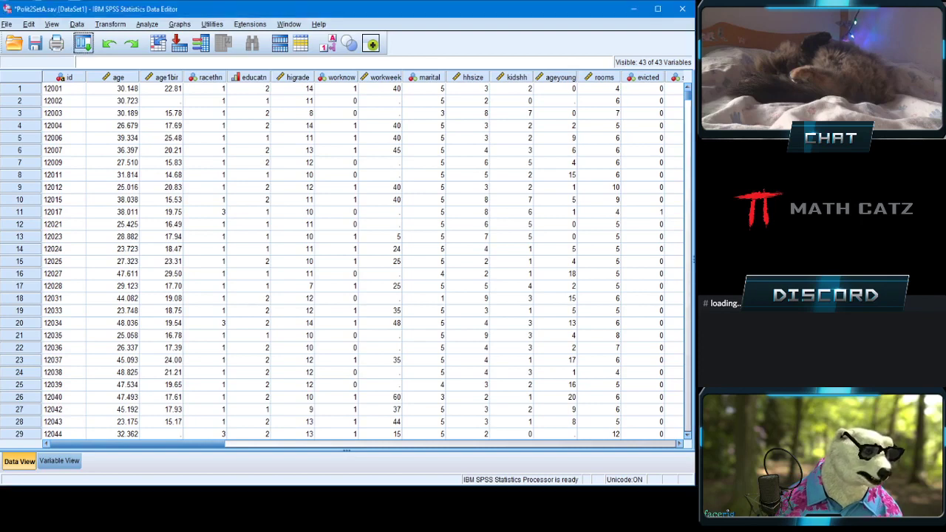
{"action": "left_click", "coordinate": [147, 24]}
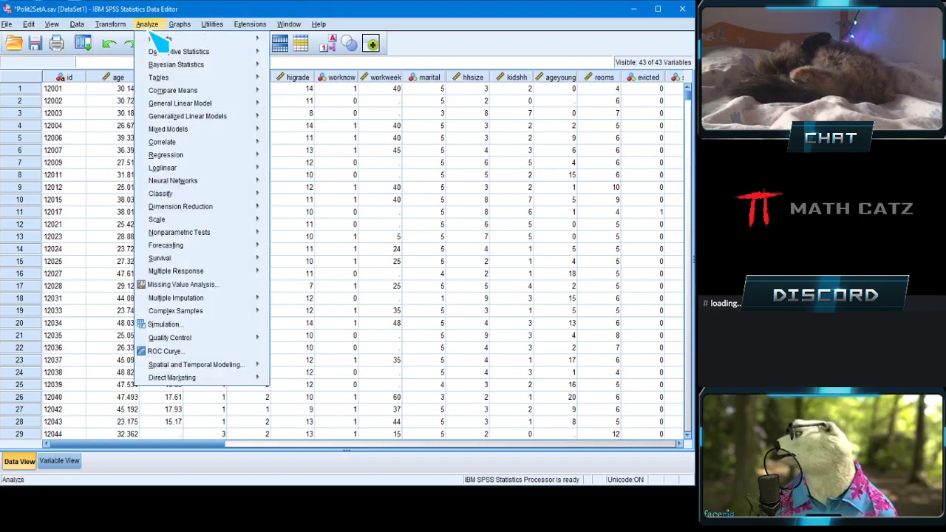
{"action": "mouse_move", "coordinate": [169, 41]}
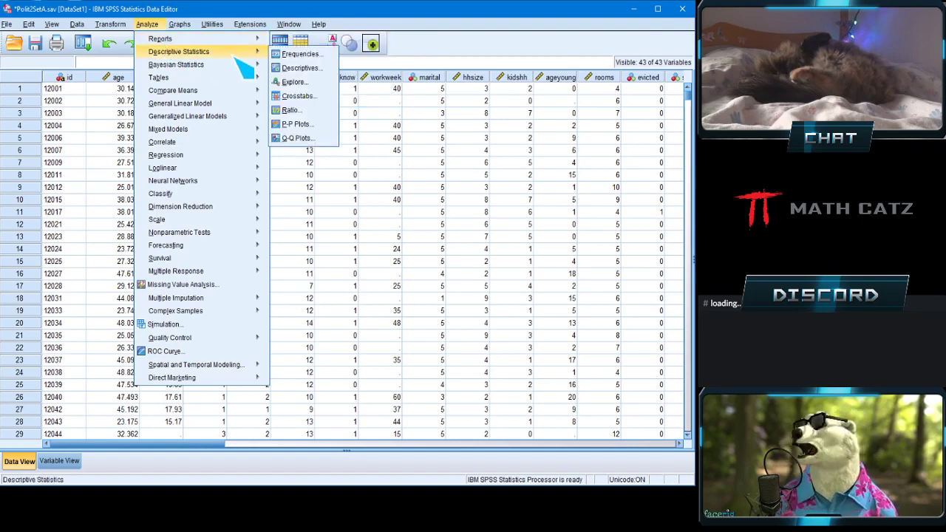
{"action": "left_click", "coordinate": [320, 70]}
{"action": "left_click_drag", "start_coordinate": [371, 153], "coordinate": [281, 122]}
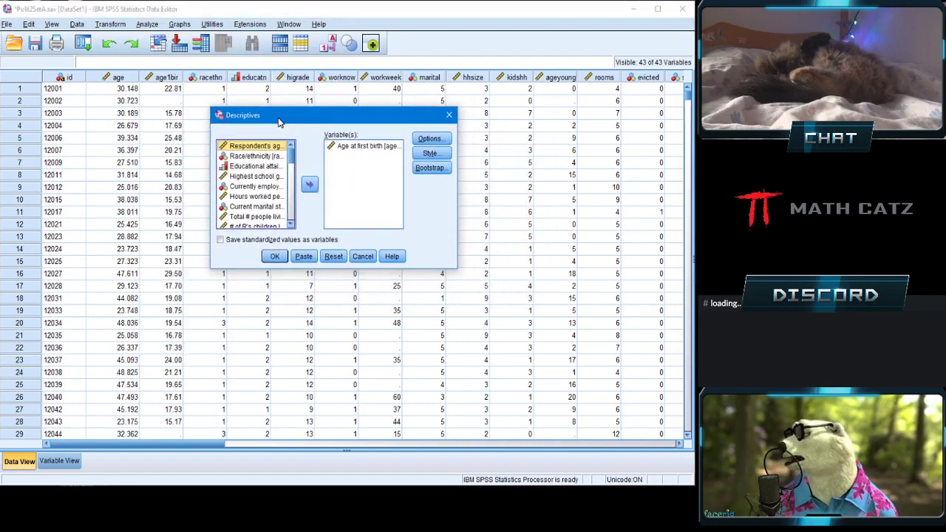
{"action": "left_click_drag", "start_coordinate": [457, 269], "coordinate": [543, 389]}
{"action": "left_click_drag", "start_coordinate": [416, 118], "coordinate": [367, 104]}
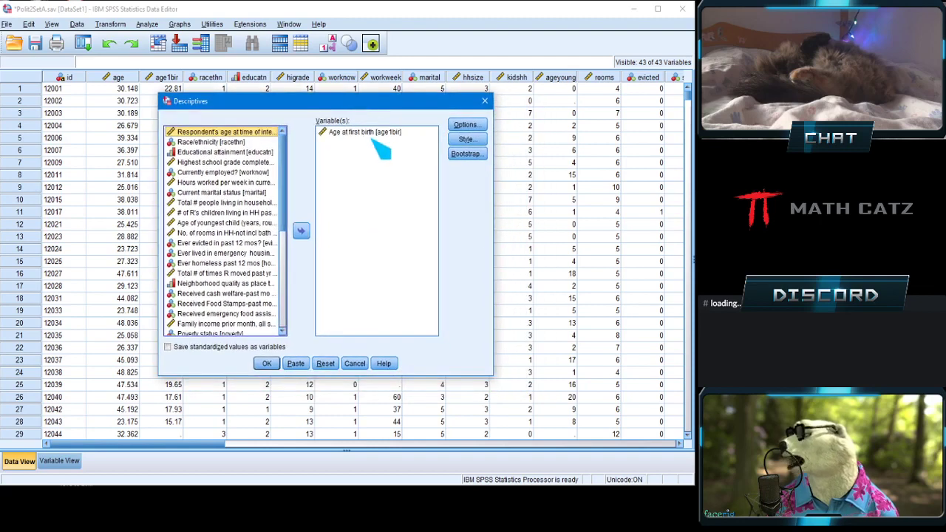
Step: Remove Age at first birth [age1bir] from the analysis variables and add it back
{"action": "left_click", "coordinate": [369, 133]}
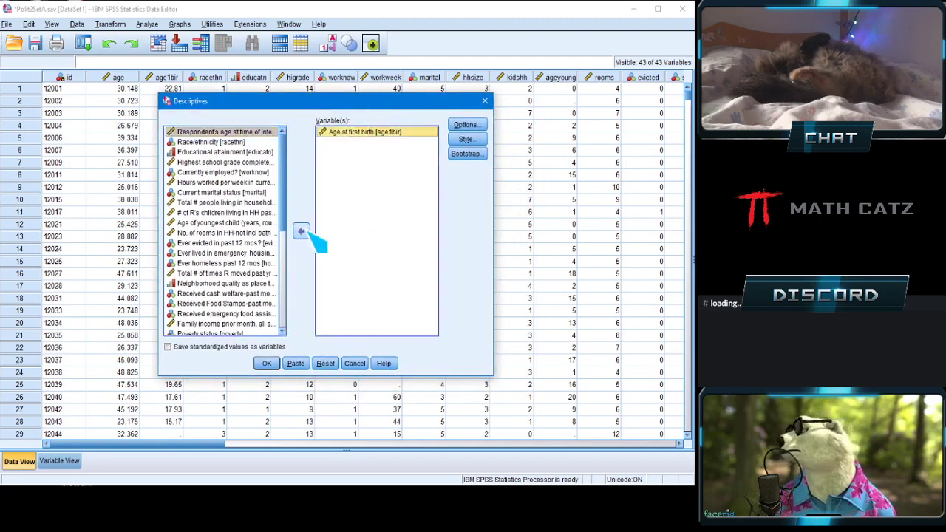
{"action": "left_click", "coordinate": [302, 232]}
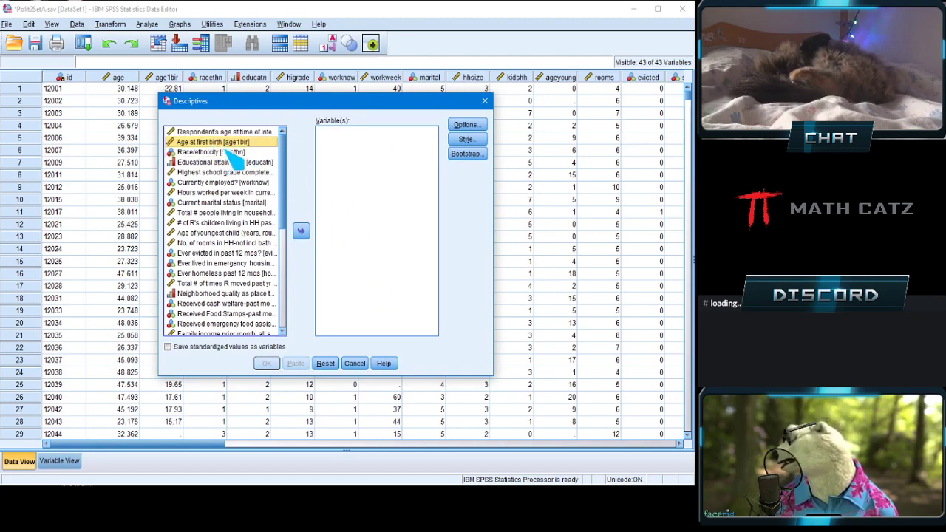
{"action": "left_click", "coordinate": [302, 231]}
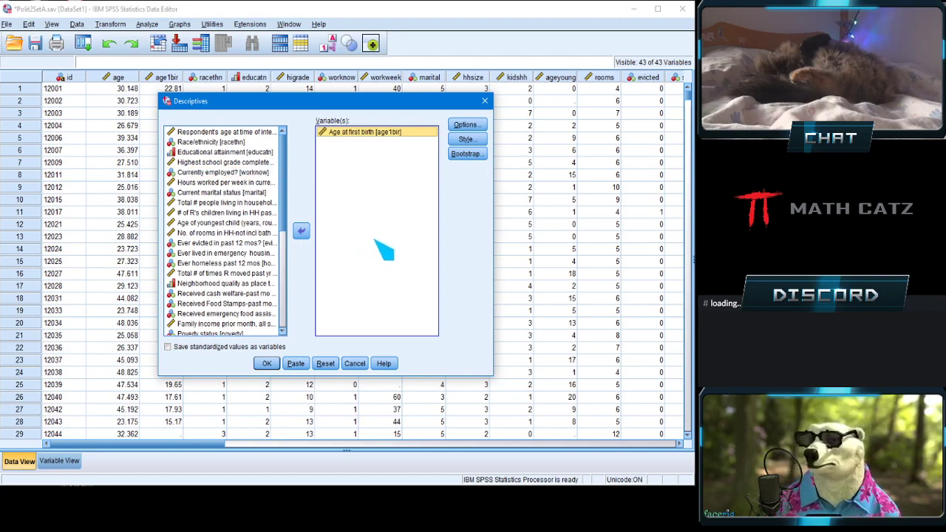
Step: Run Descriptives with mean, std. deviation, variance, range, minimum and maximum, and bring the output window into view
{"action": "left_click", "coordinate": [466, 125]}
{"action": "left_click_drag", "start_coordinate": [431, 123], "coordinate": [381, 118]}
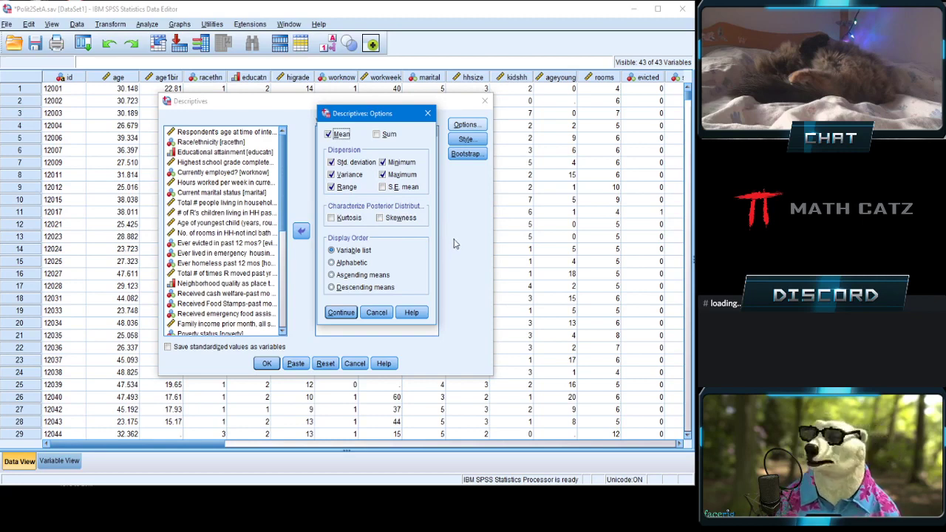
{"action": "left_click", "coordinate": [341, 312]}
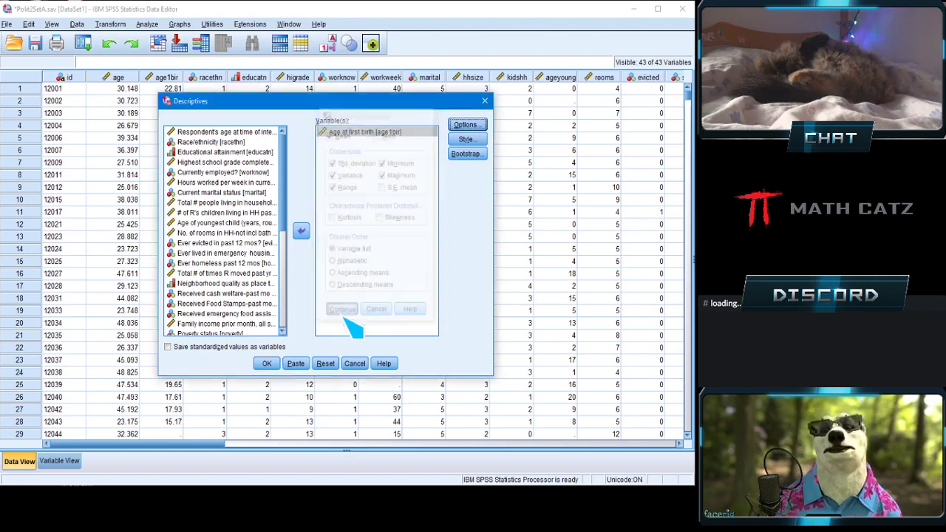
{"action": "left_click", "coordinate": [265, 363]}
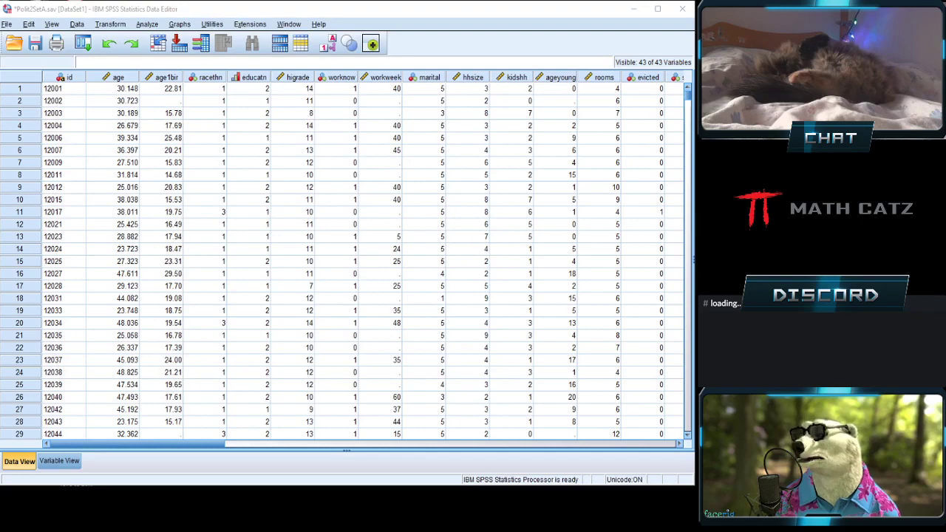
{"action": "left_click_drag", "start_coordinate": [899, 27], "coordinate": [311, 21]}
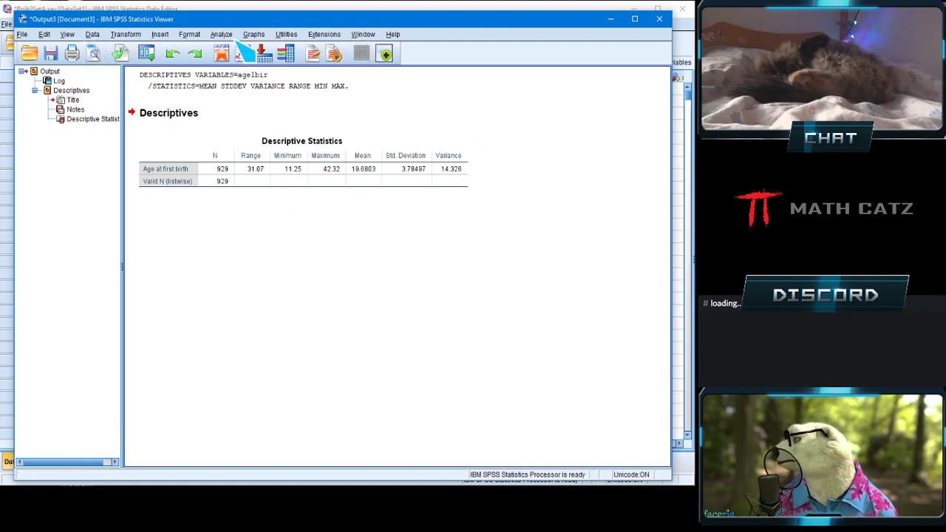
Step: Examine the Descriptive Statistics table for Age at first birth in an enlarged print preview and return to the data set
{"action": "left_click", "coordinate": [94, 53]}
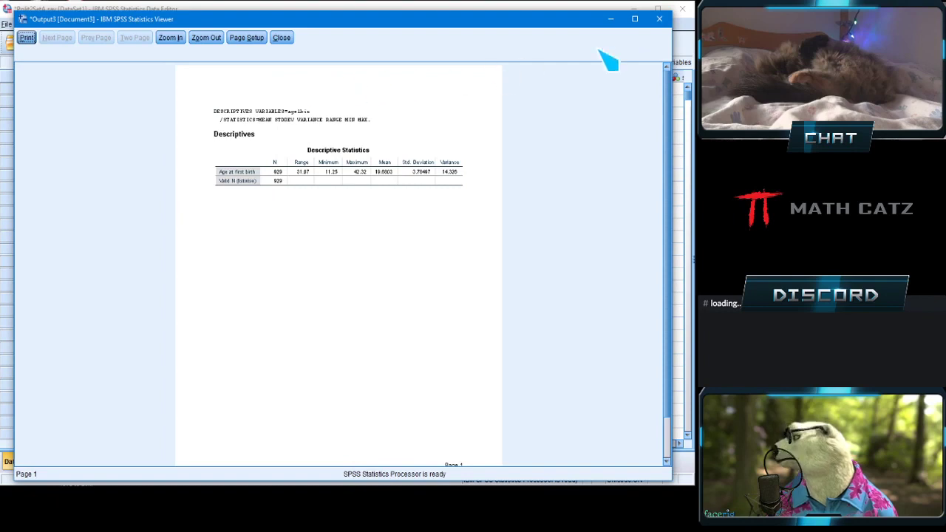
{"action": "left_click", "coordinate": [171, 38]}
{"action": "left_click", "coordinate": [171, 38]}
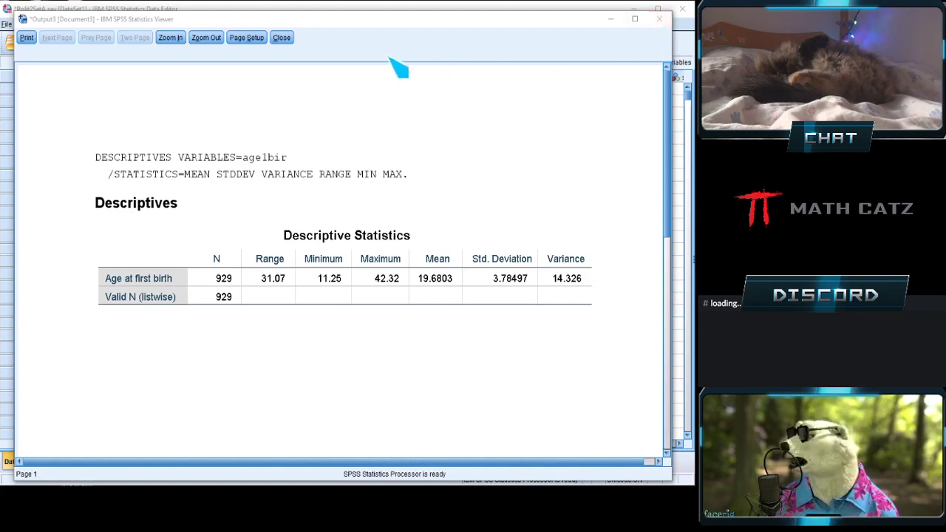
{"action": "left_click", "coordinate": [283, 37]}
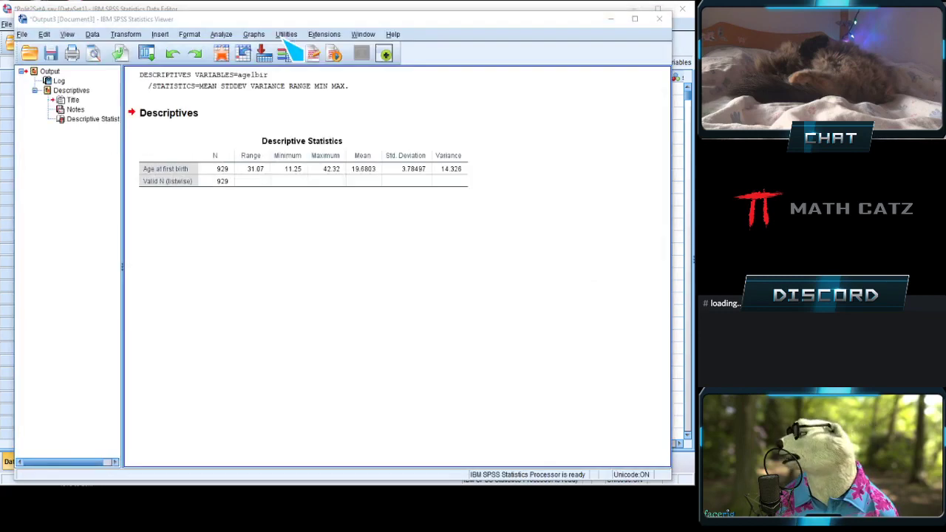
{"action": "left_click", "coordinate": [610, 21]}
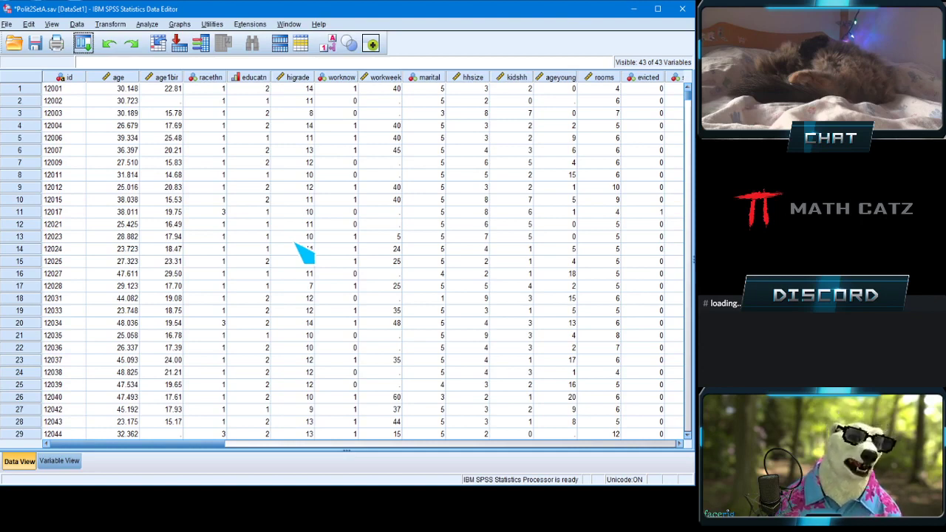
Step: Run Frequencies on Age at first birth without frequency tables, including quartiles, mean, median, mode, std. deviation, variance, range, minimum and maximum
{"action": "left_click", "coordinate": [147, 24]}
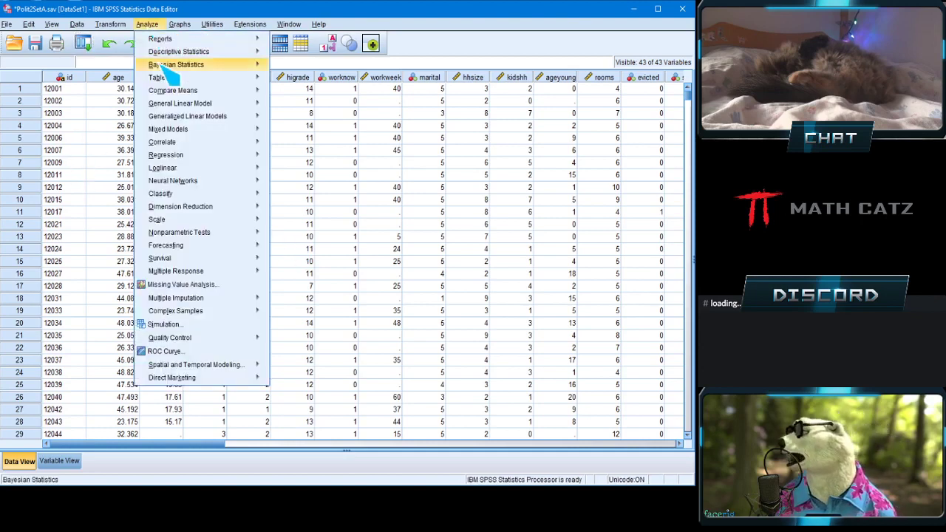
{"action": "mouse_move", "coordinate": [173, 56]}
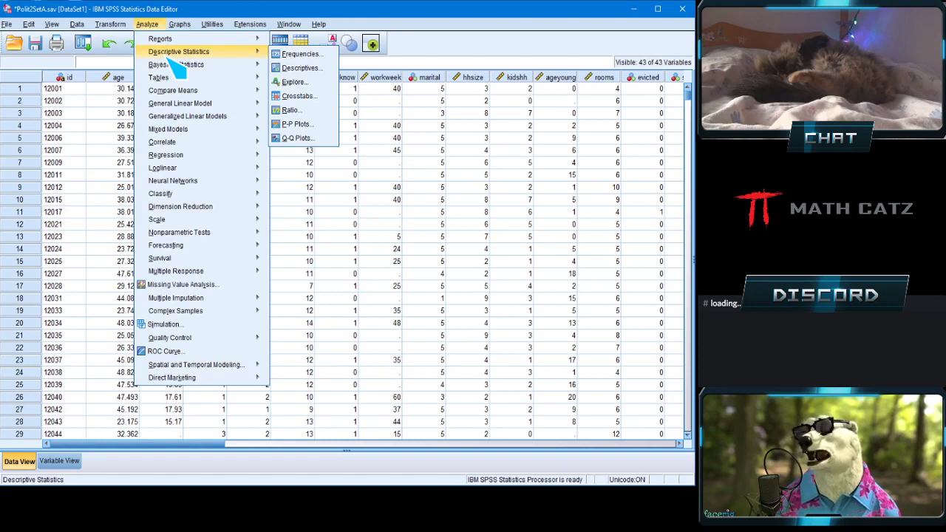
{"action": "left_click", "coordinate": [299, 55]}
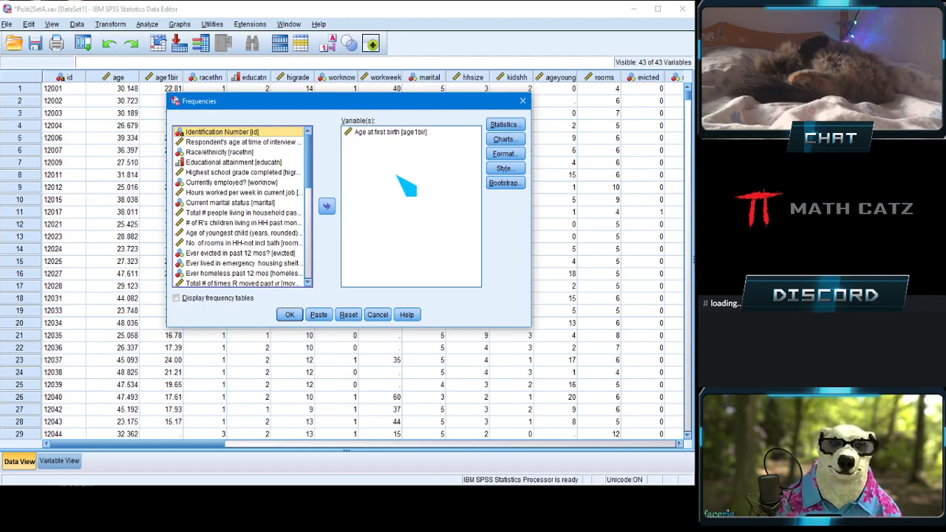
{"action": "left_click", "coordinate": [177, 299]}
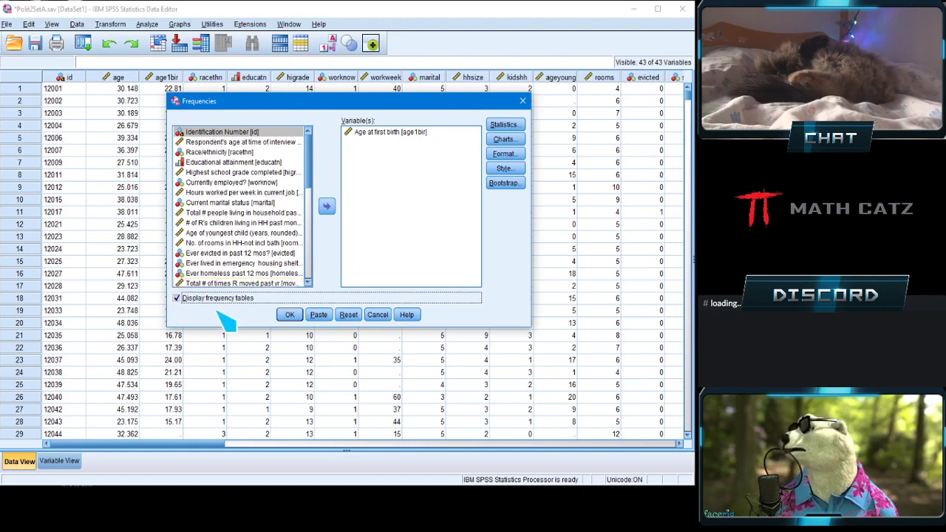
{"action": "left_click", "coordinate": [176, 298]}
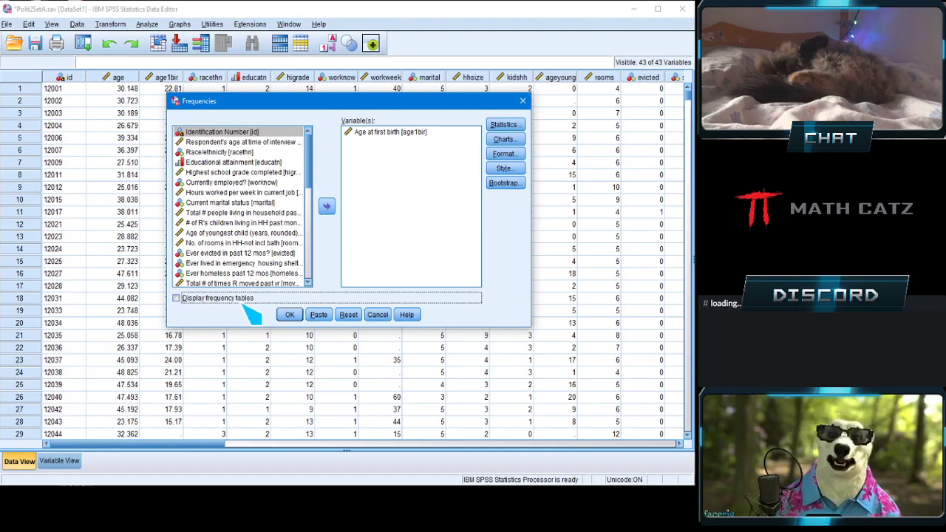
{"action": "left_click", "coordinate": [505, 126]}
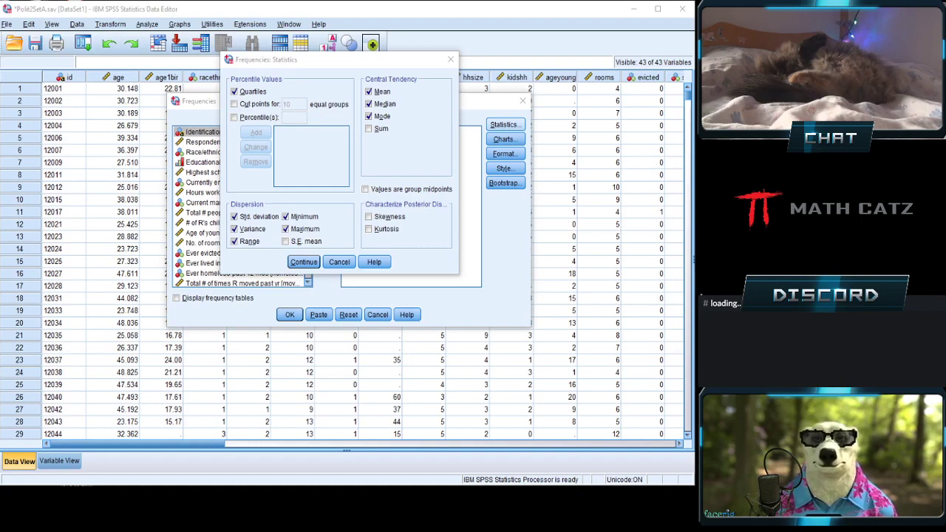
{"action": "left_click", "coordinate": [303, 262]}
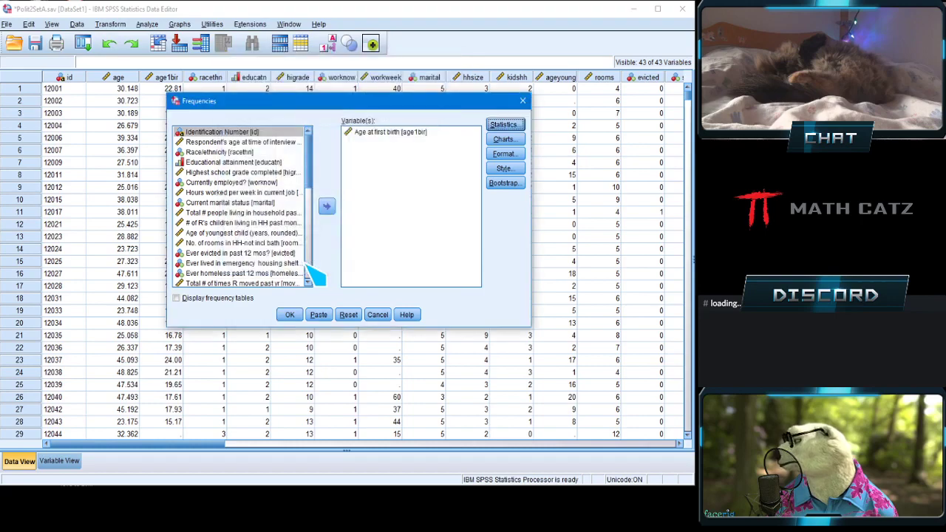
{"action": "left_click", "coordinate": [289, 314]}
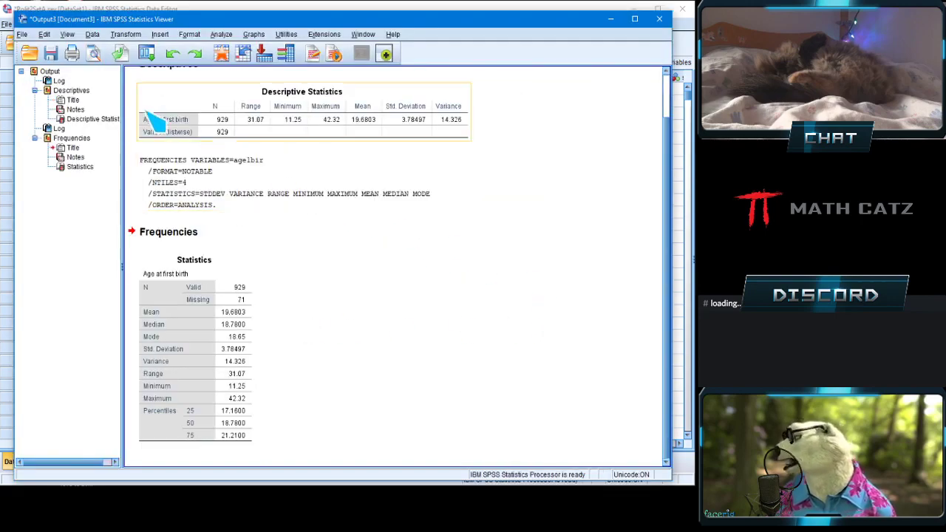
Step: Examine the Frequencies statistics for Age at first birth alongside the Descriptives table in an enlarged print preview and return to the data set
{"action": "left_click", "coordinate": [95, 54]}
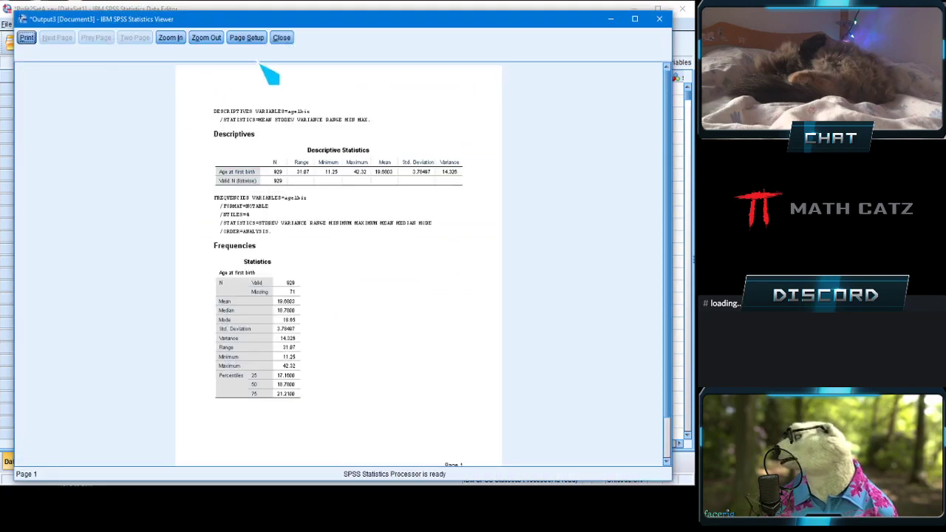
{"action": "left_click", "coordinate": [171, 40]}
{"action": "left_click", "coordinate": [171, 38]}
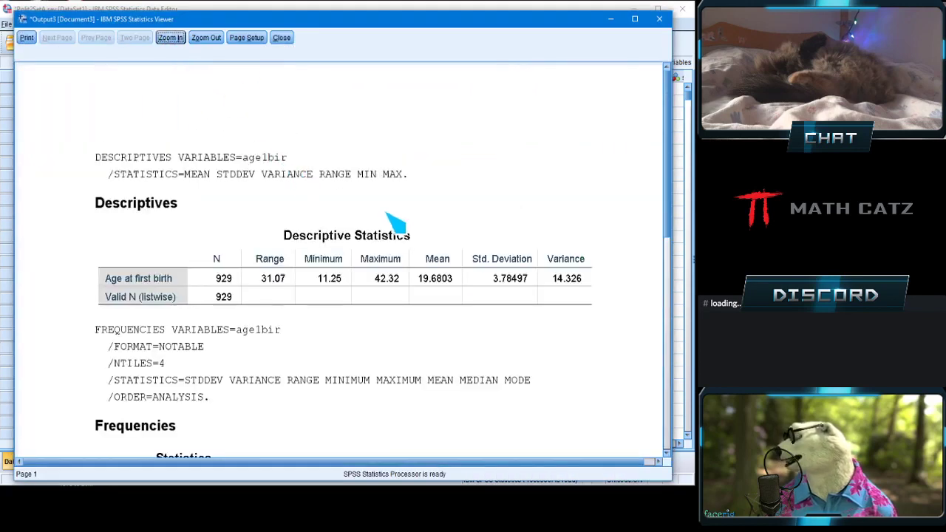
{"action": "left_click_drag", "start_coordinate": [669, 177], "coordinate": [671, 303]}
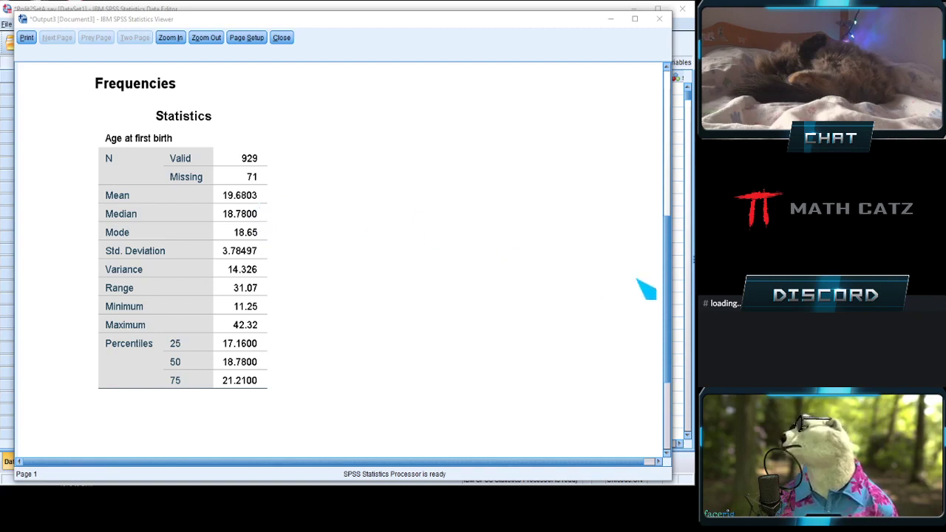
{"action": "left_click_drag", "start_coordinate": [669, 273], "coordinate": [670, 184]}
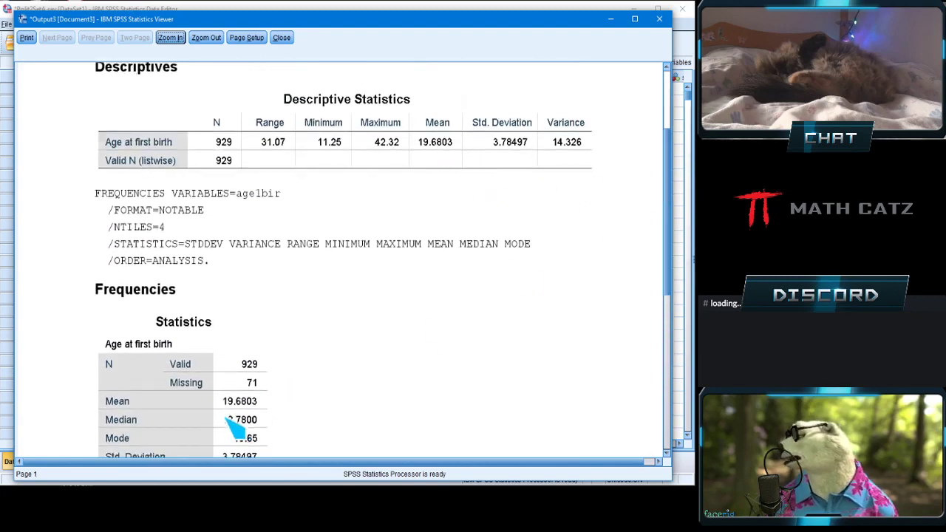
{"action": "left_click_drag", "start_coordinate": [669, 238], "coordinate": [669, 327]}
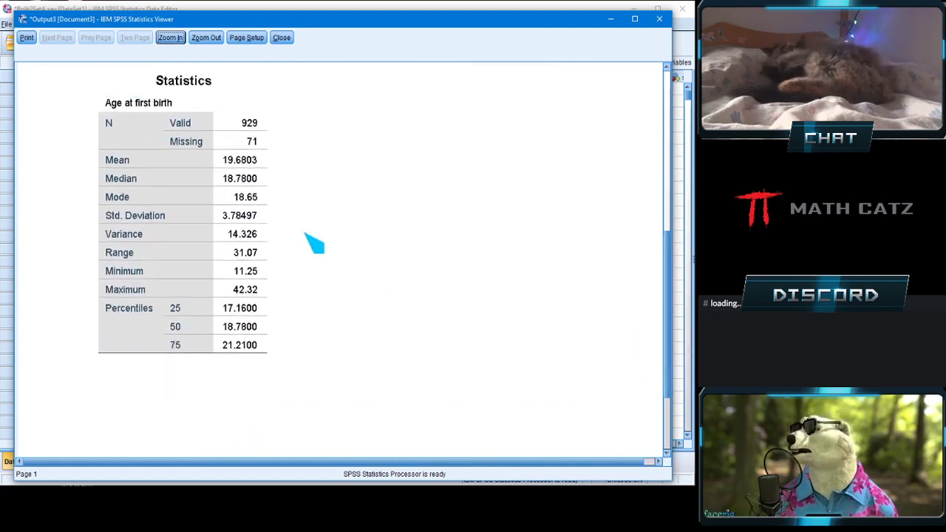
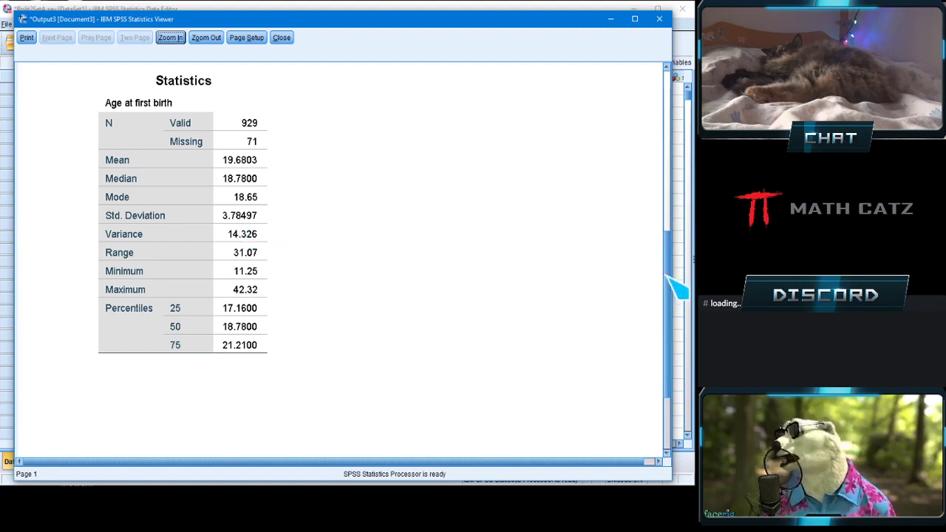
{"action": "left_click_drag", "start_coordinate": [667, 280], "coordinate": [673, 258]}
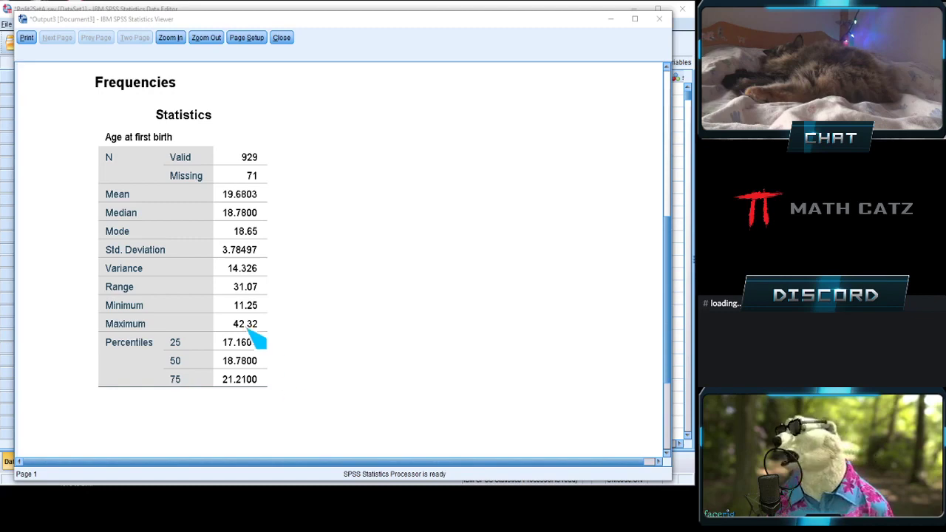
{"action": "left_click", "coordinate": [282, 38]}
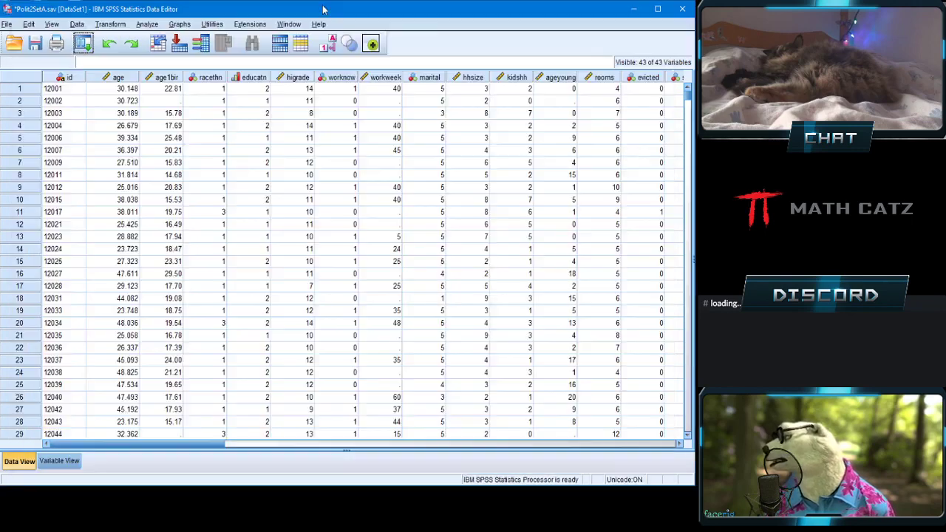
{"action": "left_click", "coordinate": [322, 3]}
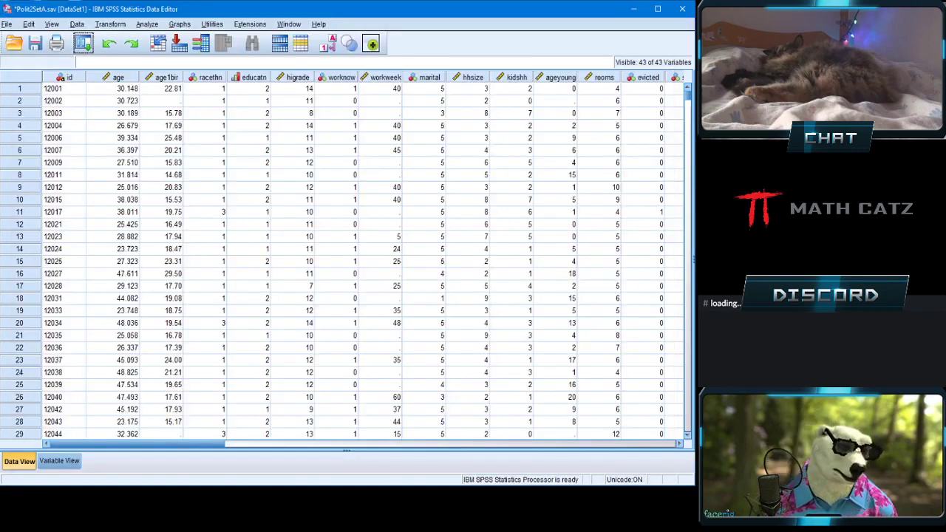
{"action": "left_click", "coordinate": [83, 43]}
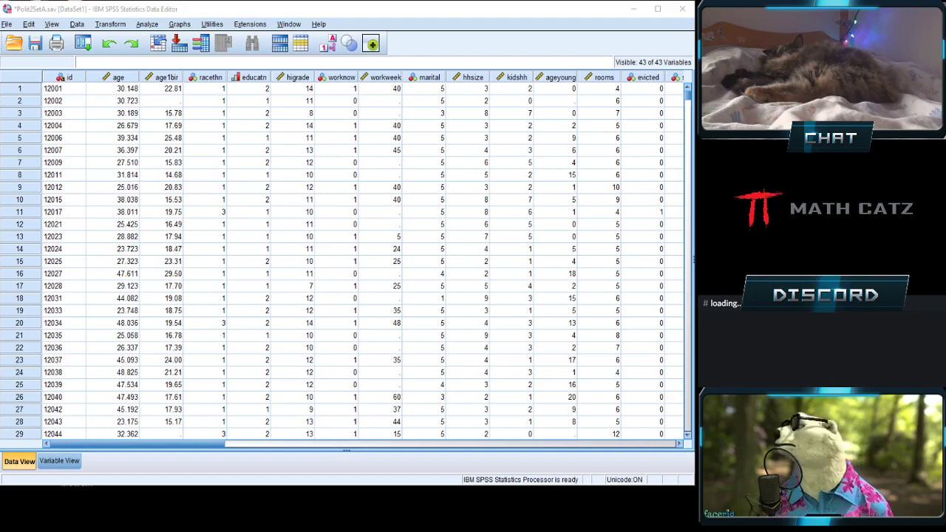
{"action": "left_click", "coordinate": [147, 24]}
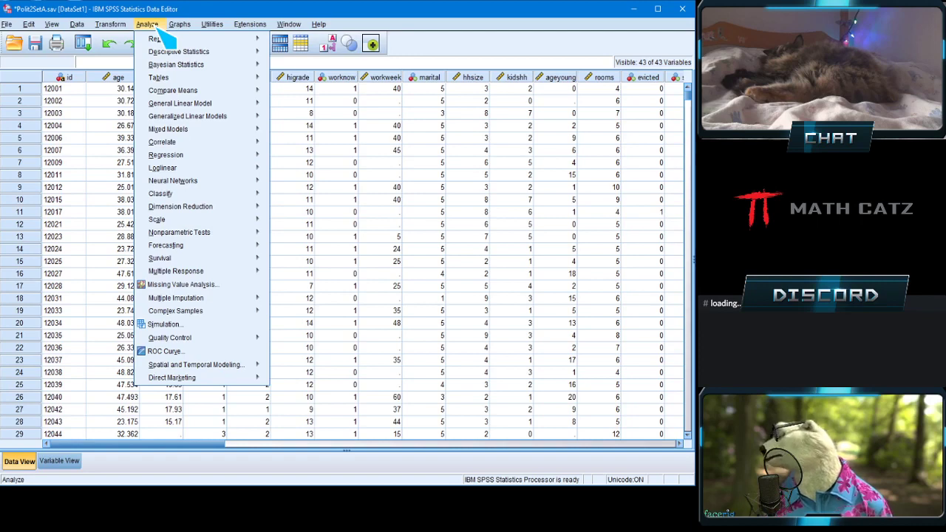
{"action": "mouse_move", "coordinate": [174, 53]}
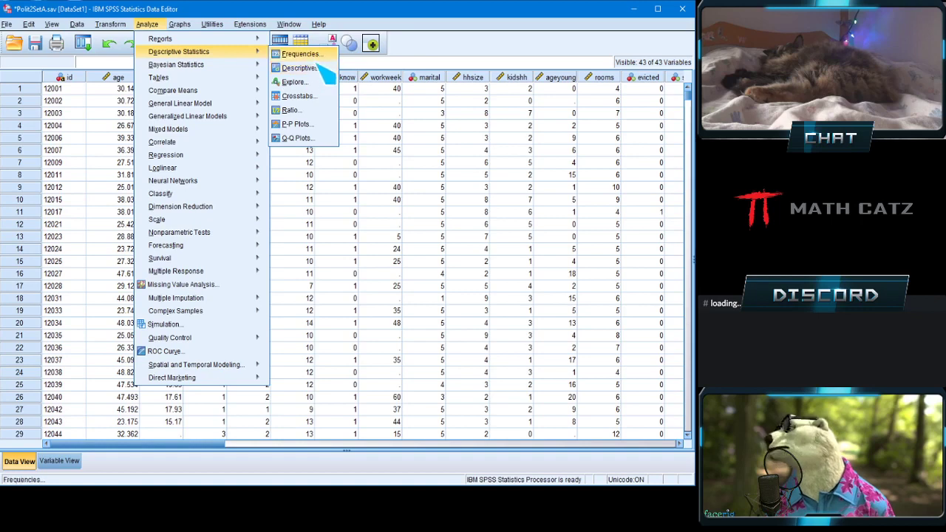
{"action": "left_click", "coordinate": [366, 263]}
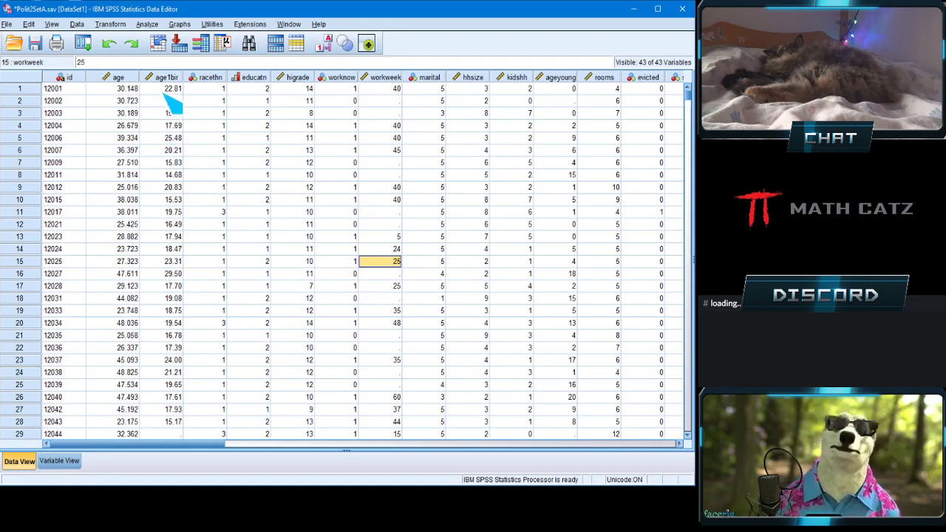
Step: Open Explore in an enlarged dialog and remove the preset variables from the dependent list and case label
{"action": "left_click", "coordinate": [150, 25]}
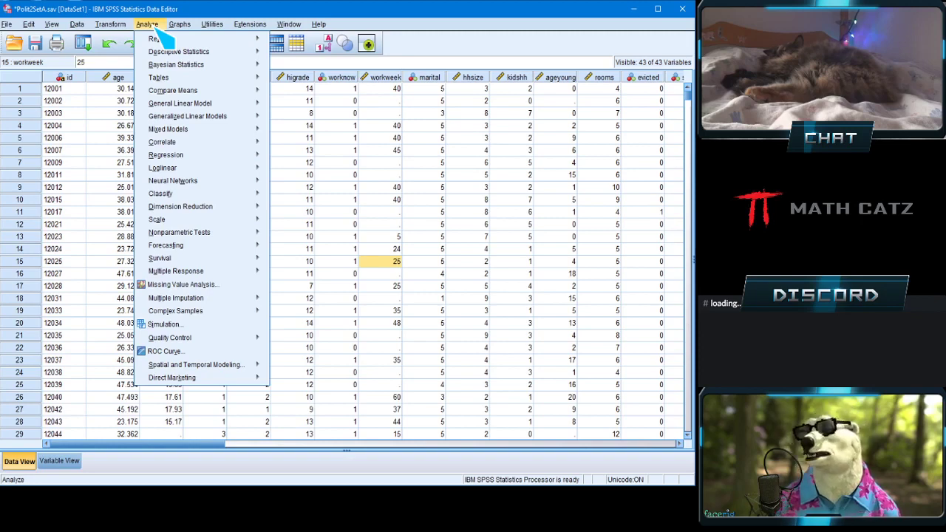
{"action": "mouse_move", "coordinate": [167, 53]}
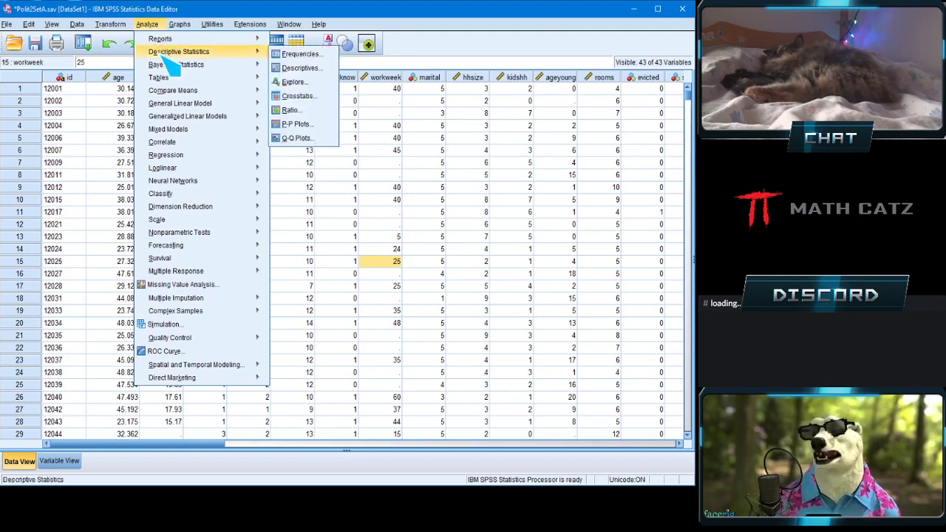
{"action": "left_click", "coordinate": [307, 84]}
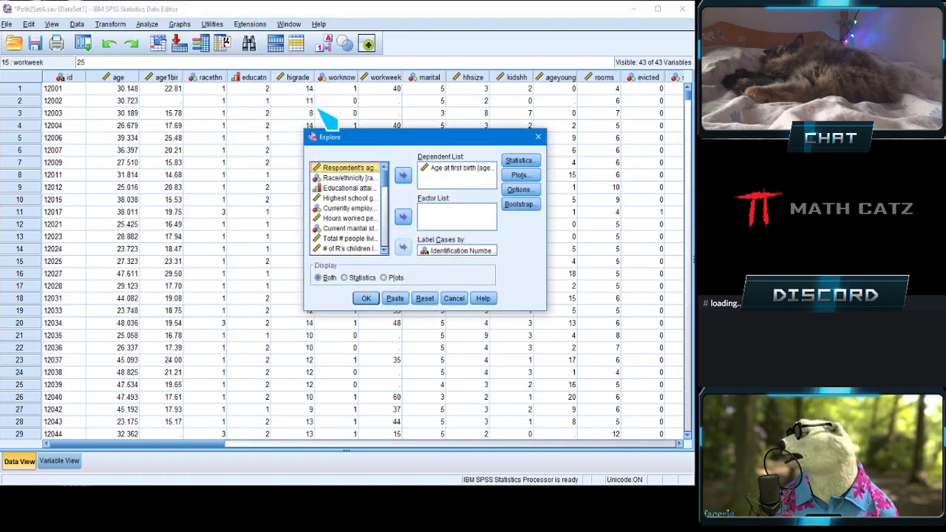
{"action": "left_click_drag", "start_coordinate": [360, 139], "coordinate": [197, 82]}
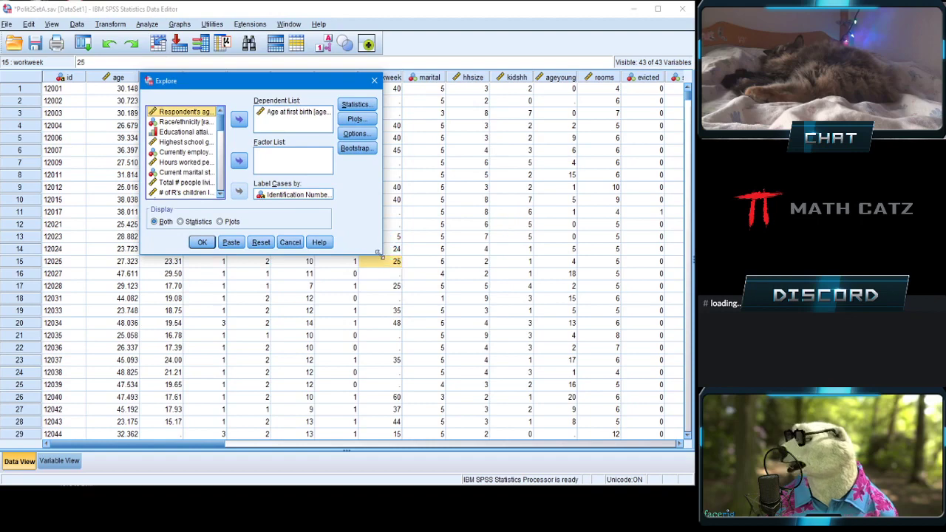
{"action": "left_click_drag", "start_coordinate": [383, 255], "coordinate": [467, 377]}
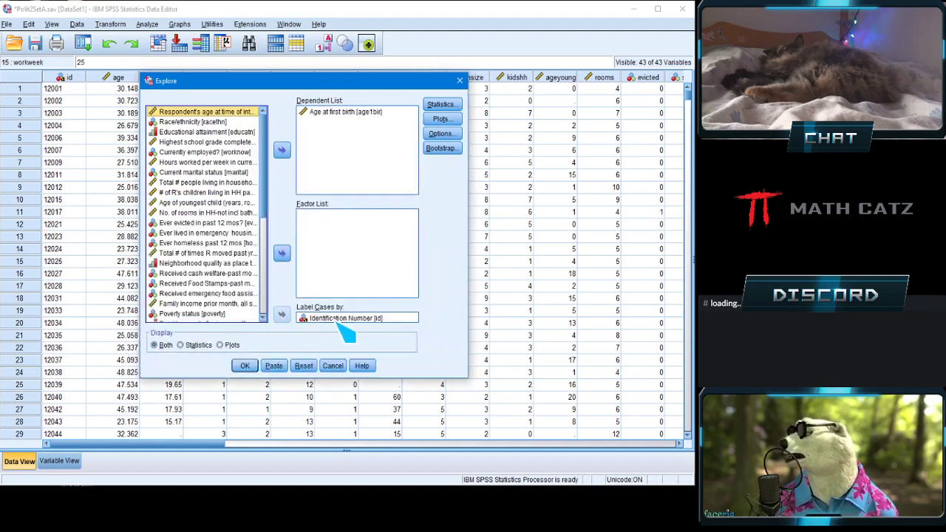
{"action": "left_click", "coordinate": [302, 317]}
{"action": "left_click", "coordinate": [281, 314]}
{"action": "left_click", "coordinate": [333, 112]}
{"action": "left_click", "coordinate": [281, 150]}
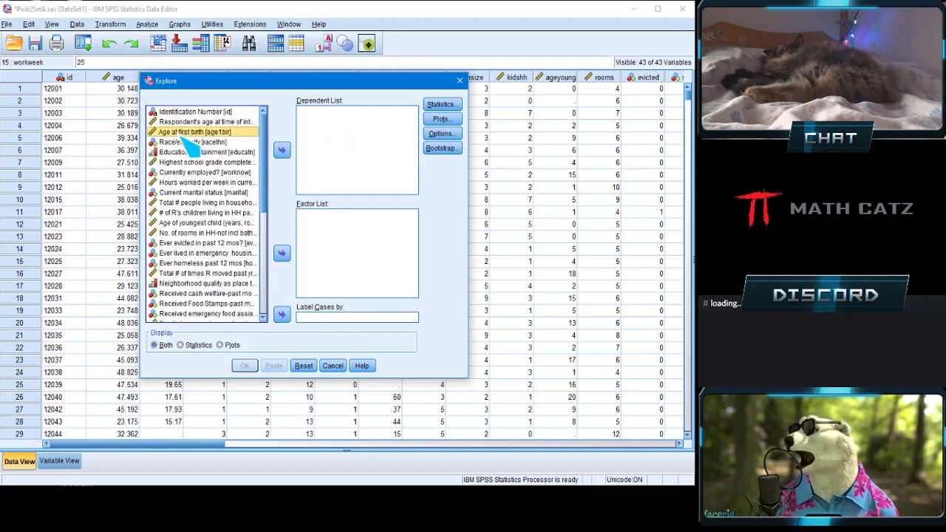
Step: Assign Age at first birth as the Explore dependent variable and label cases by Identification Number
{"action": "left_click", "coordinate": [282, 150]}
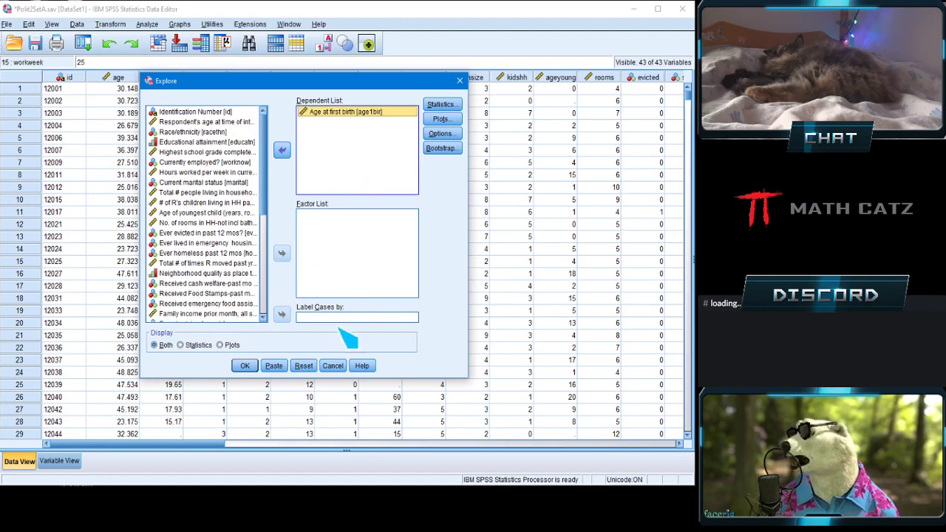
{"action": "left_click", "coordinate": [317, 320]}
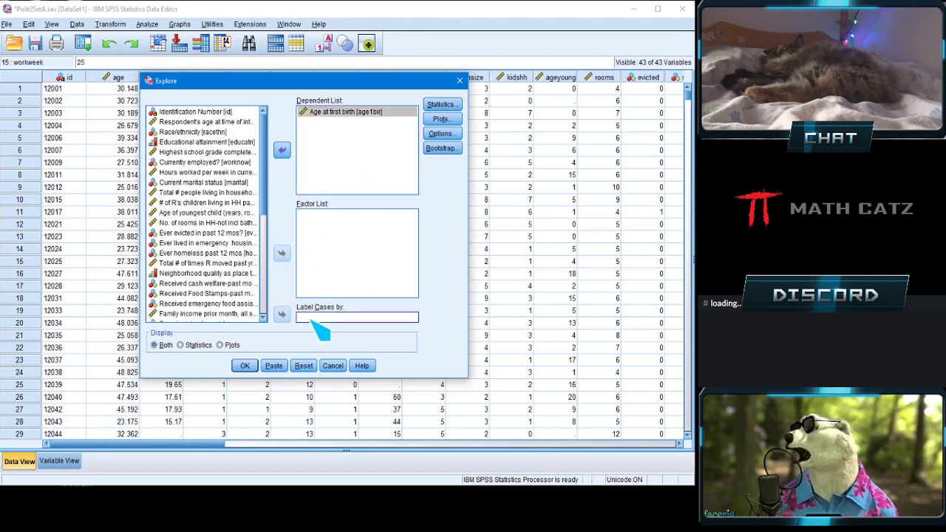
{"action": "left_click", "coordinate": [201, 113]}
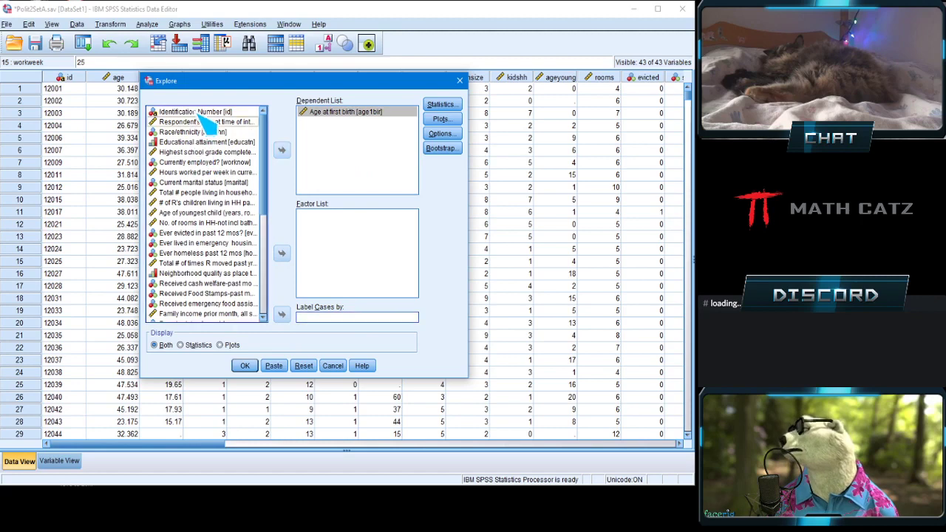
{"action": "left_click", "coordinate": [284, 315]}
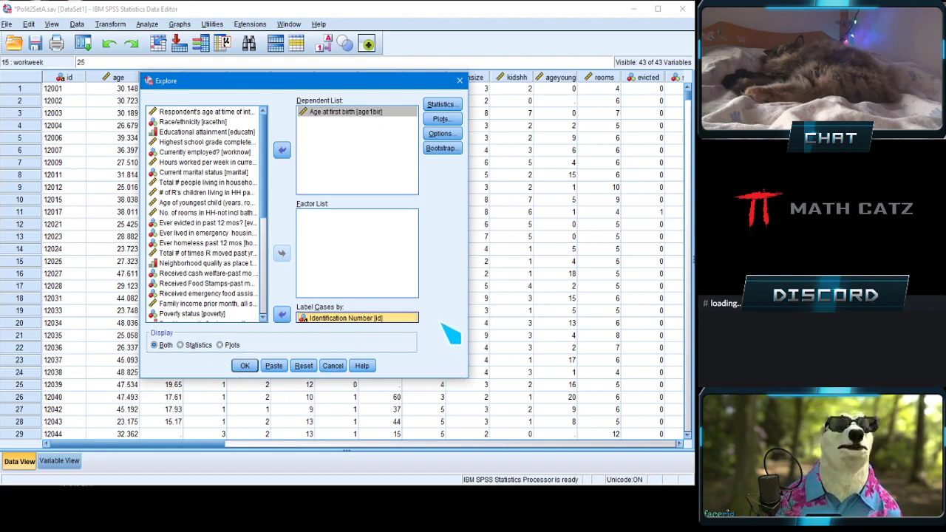
Step: Accept Explore statistics with Descriptives at a 95% confidence interval for the mean, Outliers and Percentiles, without M-estimators
{"action": "left_click", "coordinate": [447, 106]}
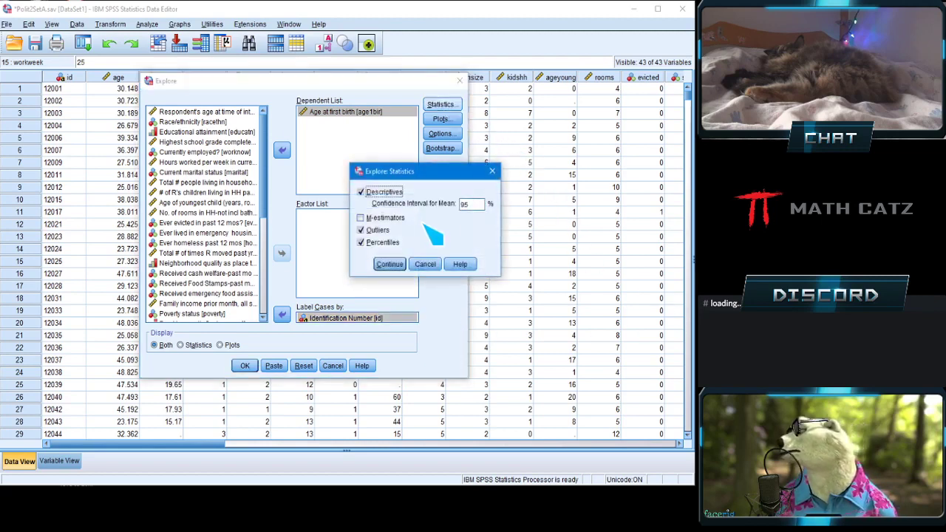
{"action": "left_click_drag", "start_coordinate": [355, 163], "coordinate": [353, 163]}
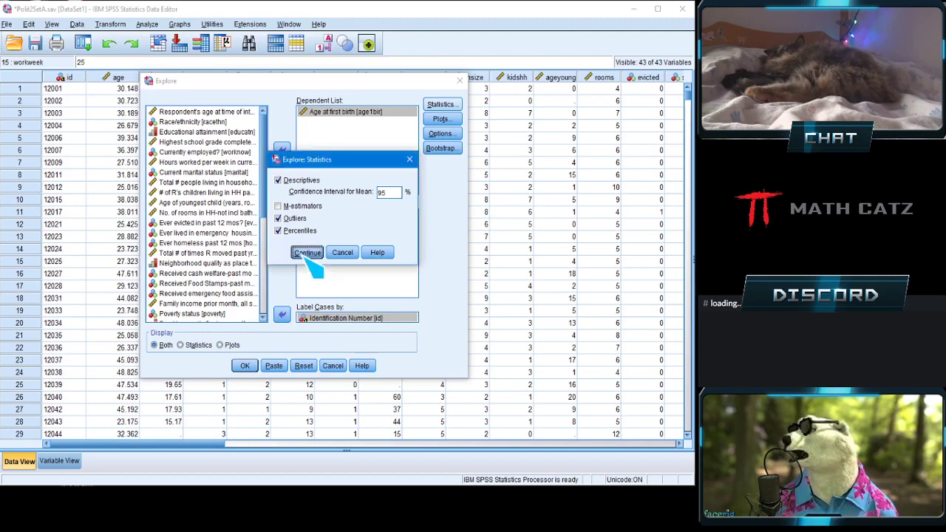
{"action": "left_click", "coordinate": [310, 252]}
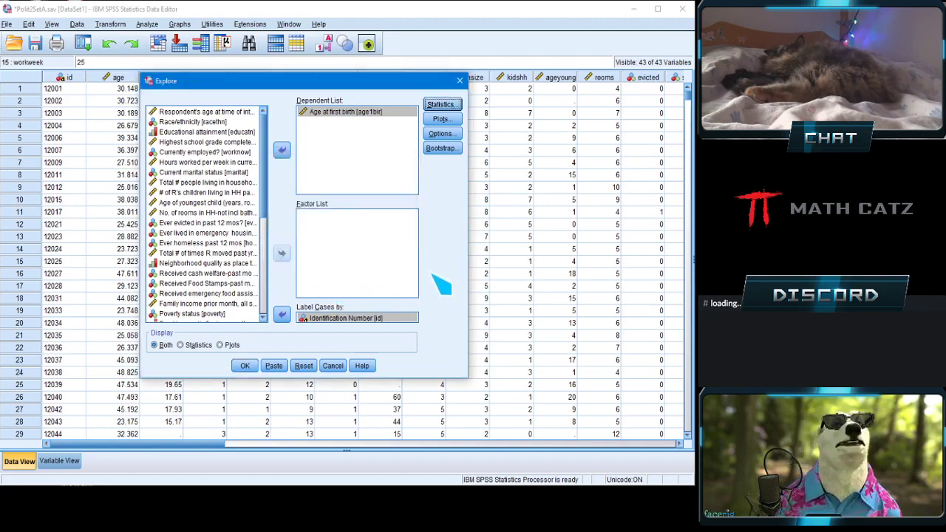
Step: Accept boxplots with factor levels together, without stem-and-leaf, histogram or normality plots, and run the Explore analysis
{"action": "left_click", "coordinate": [444, 120]}
{"action": "left_click_drag", "start_coordinate": [406, 135], "coordinate": [322, 137]}
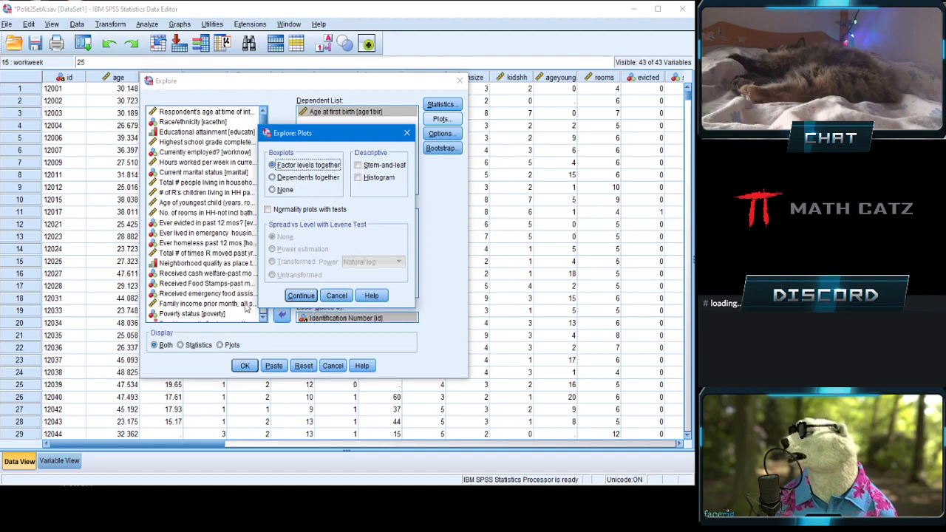
{"action": "left_click", "coordinate": [301, 295]}
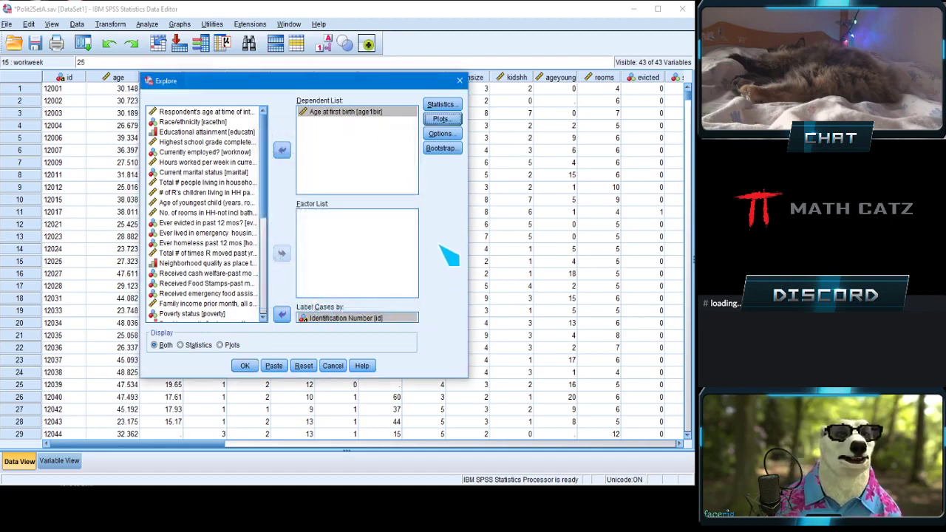
{"action": "left_click", "coordinate": [244, 365]}
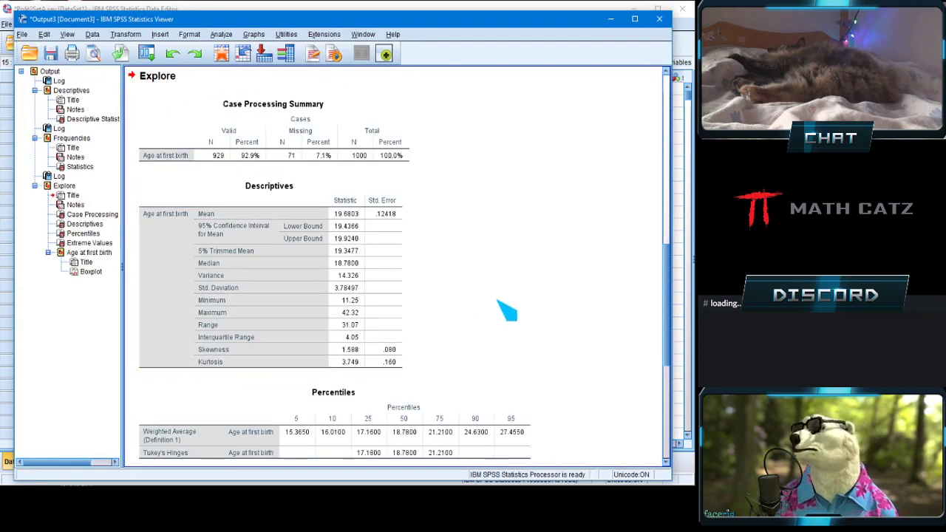
Step: Check the first output page in an enlarged print preview for the Explore results, and close the preview
{"action": "left_click", "coordinate": [94, 53]}
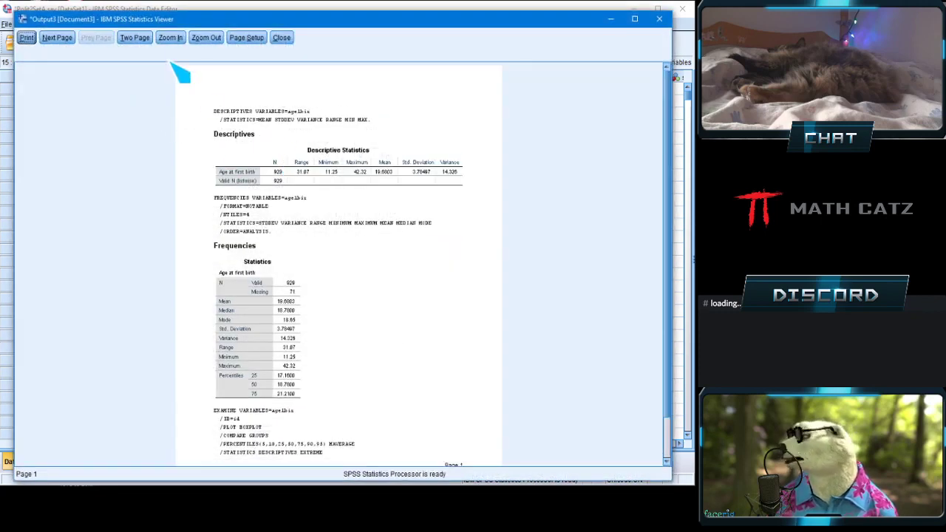
{"action": "left_click", "coordinate": [171, 40]}
{"action": "left_click", "coordinate": [171, 40]}
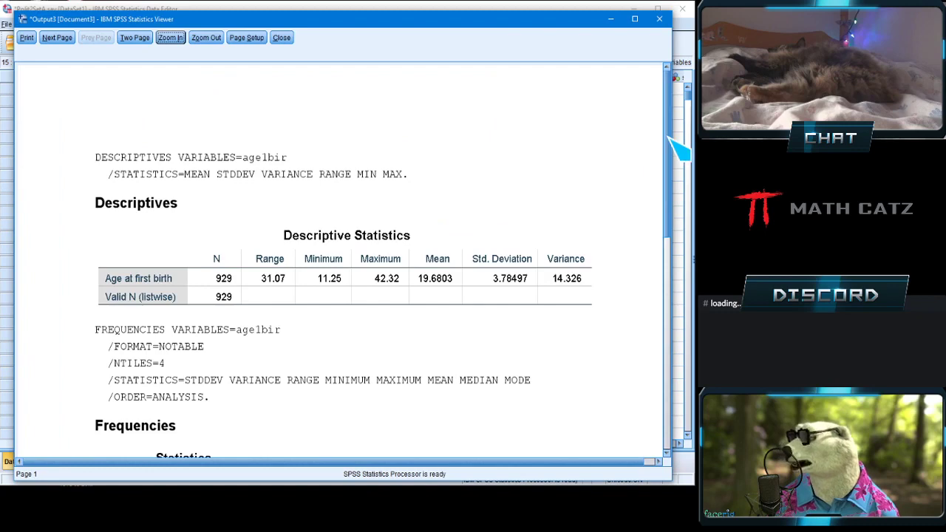
{"action": "left_click_drag", "start_coordinate": [666, 147], "coordinate": [676, 406]}
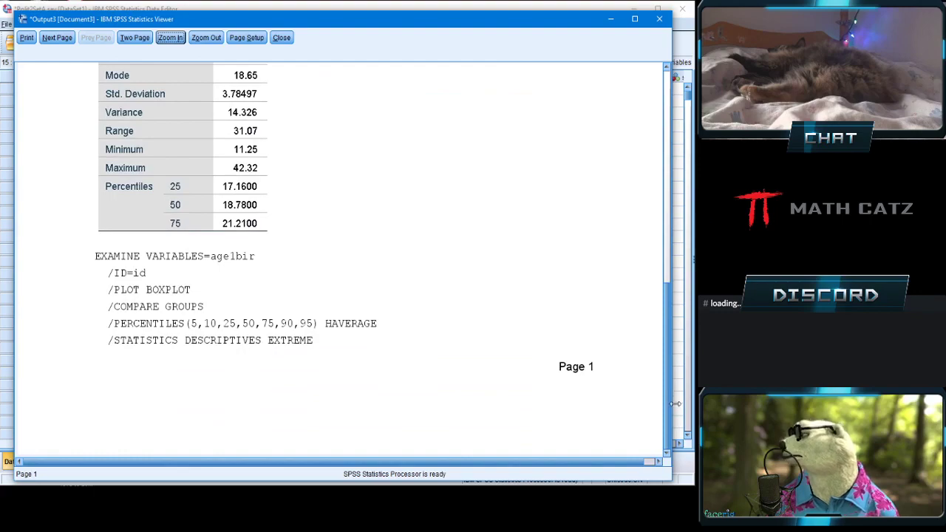
{"action": "left_click_drag", "start_coordinate": [672, 373], "coordinate": [674, 205]}
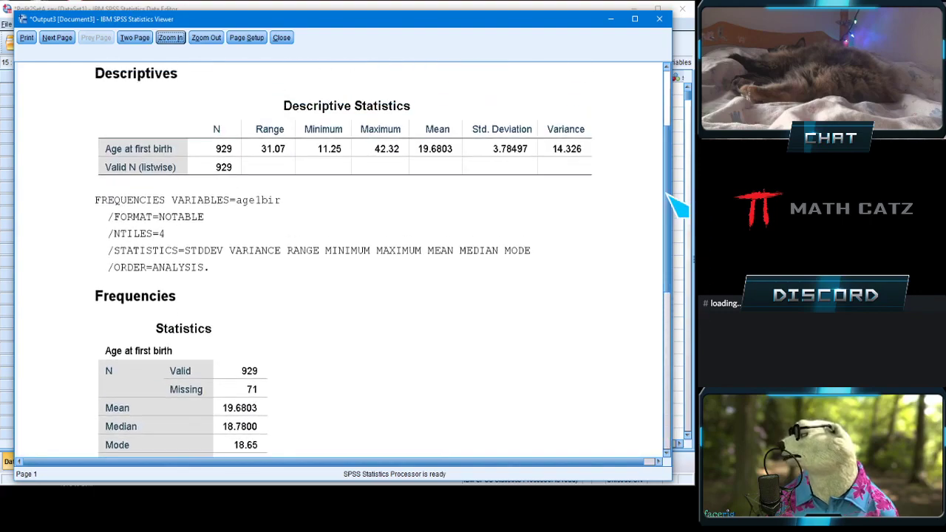
{"action": "left_click", "coordinate": [285, 39]}
Step: Look through the Explore output for Age at first birth, from the Case Processing Summary to the boxplot
{"action": "scroll", "coordinate": [607, 282], "scroll_direction": "down", "scroll_amount": 5}
{"action": "scroll", "coordinate": [621, 310], "scroll_direction": "down", "scroll_amount": 8}
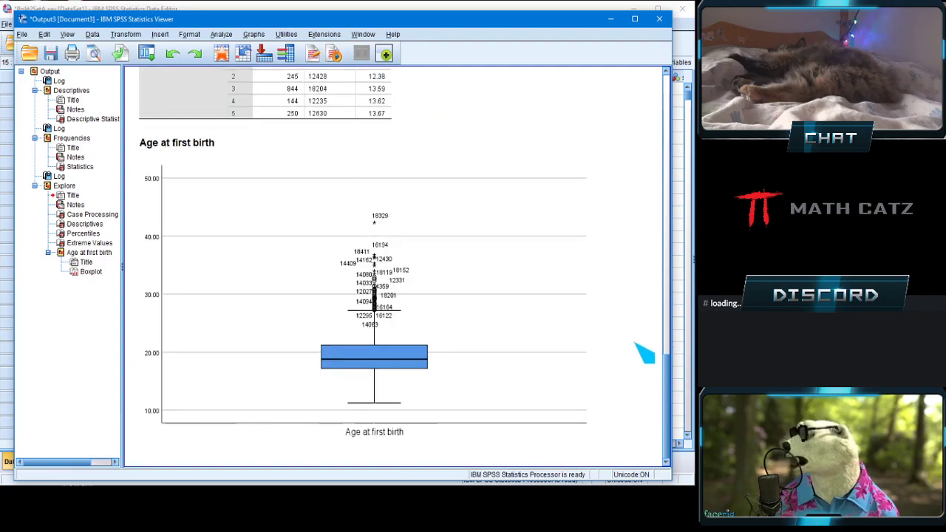
{"action": "scroll", "coordinate": [641, 353], "scroll_direction": "up", "scroll_amount": 5}
{"action": "scroll", "coordinate": [642, 353], "scroll_direction": "down", "scroll_amount": 3}
{"action": "scroll", "coordinate": [644, 354], "scroll_direction": "up", "scroll_amount": 6}
{"action": "scroll", "coordinate": [644, 354], "scroll_direction": "up", "scroll_amount": 5}
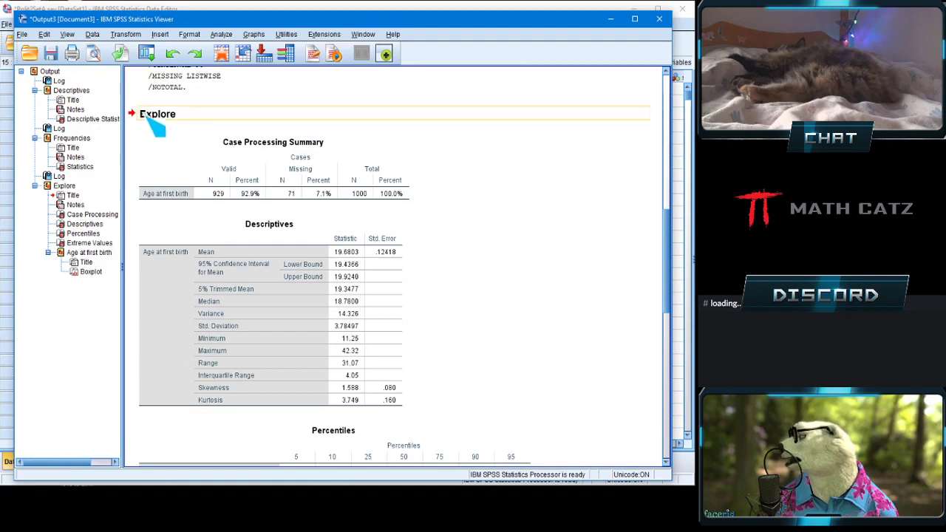
{"action": "scroll", "coordinate": [542, 295], "scroll_direction": "down", "scroll_amount": 8}
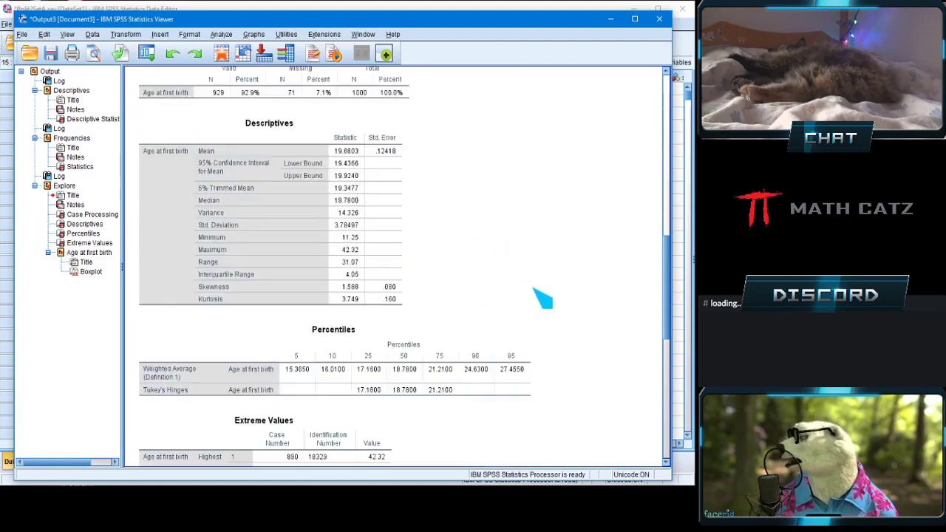
{"action": "scroll", "coordinate": [542, 296], "scroll_direction": "up", "scroll_amount": 9}
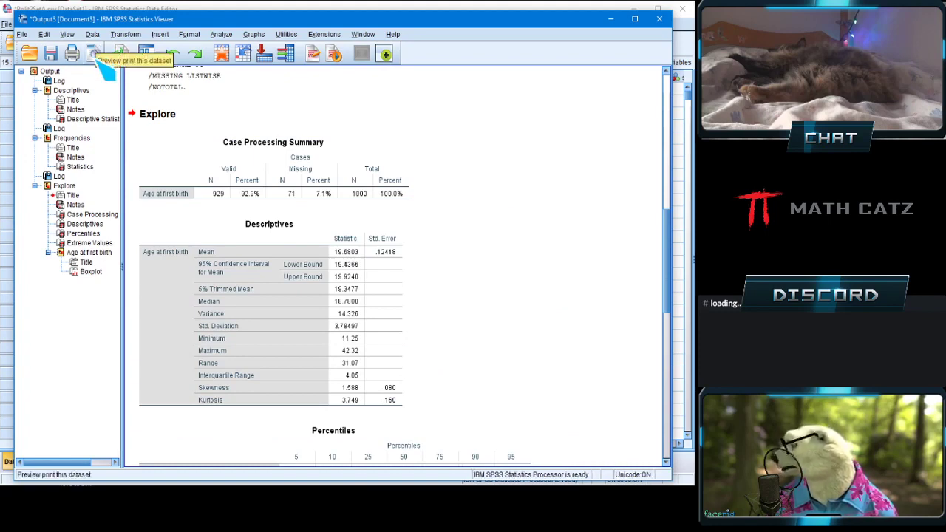
Step: Browse the print preview pages and show page 2 with the Explore Case Processing Summary and Descriptives tables enlarged
{"action": "left_click", "coordinate": [93, 54]}
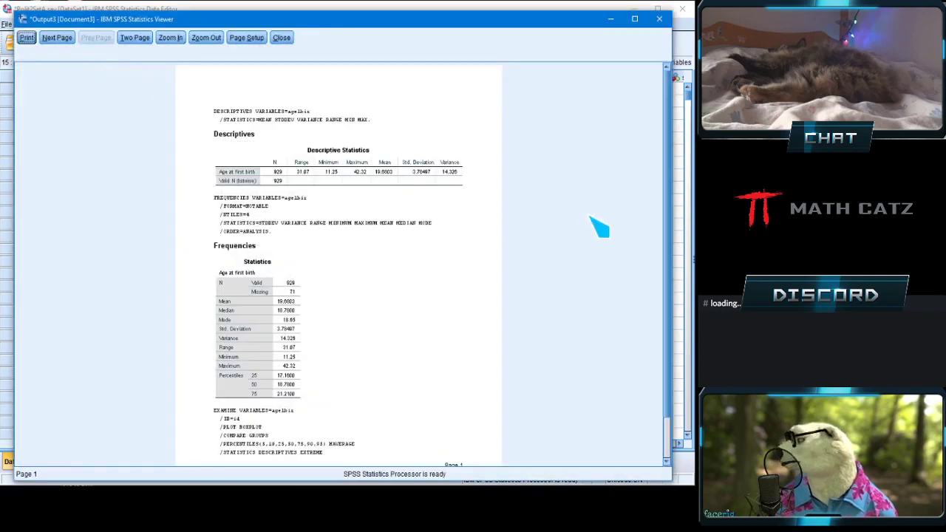
{"action": "scroll", "coordinate": [618, 302], "scroll_direction": "down", "scroll_amount": 3}
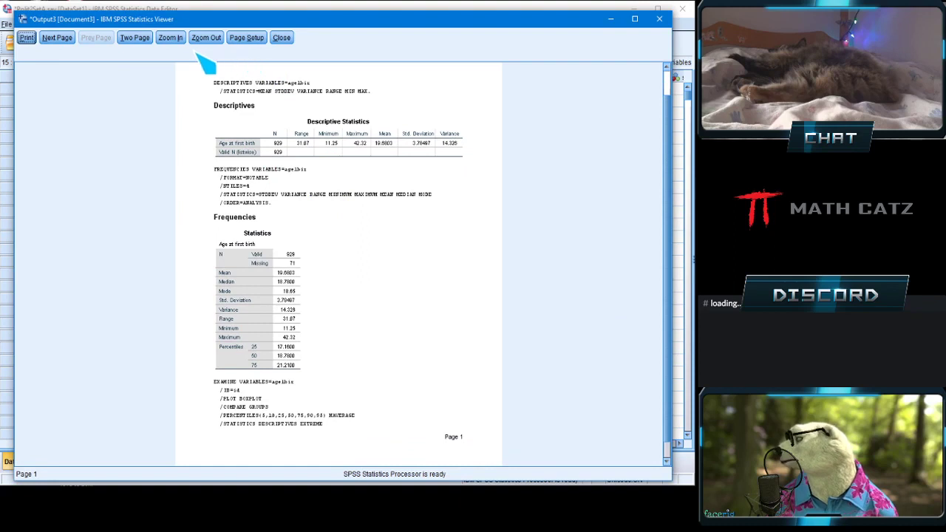
{"action": "left_click", "coordinate": [65, 43]}
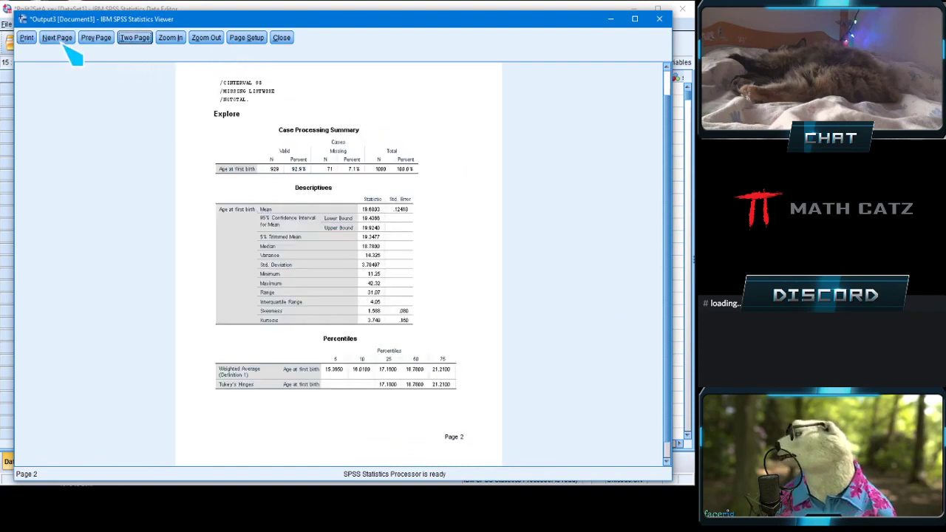
{"action": "left_click", "coordinate": [65, 43]}
{"action": "left_click", "coordinate": [61, 39]}
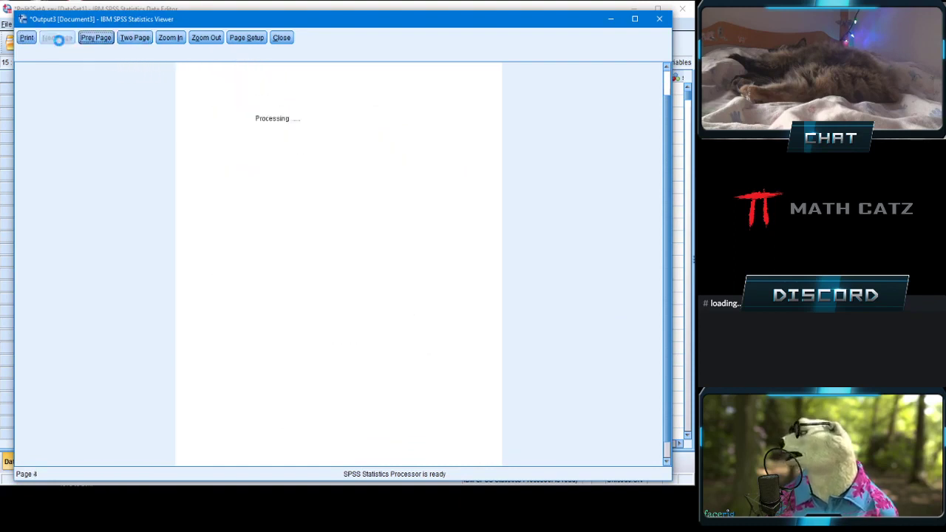
{"action": "left_click", "coordinate": [96, 37]}
{"action": "left_click", "coordinate": [98, 38]}
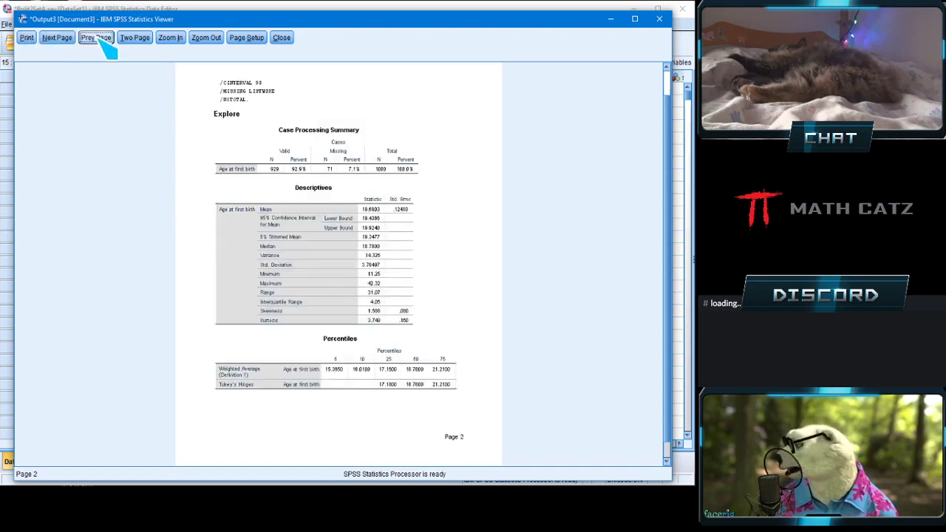
{"action": "left_click", "coordinate": [170, 37]}
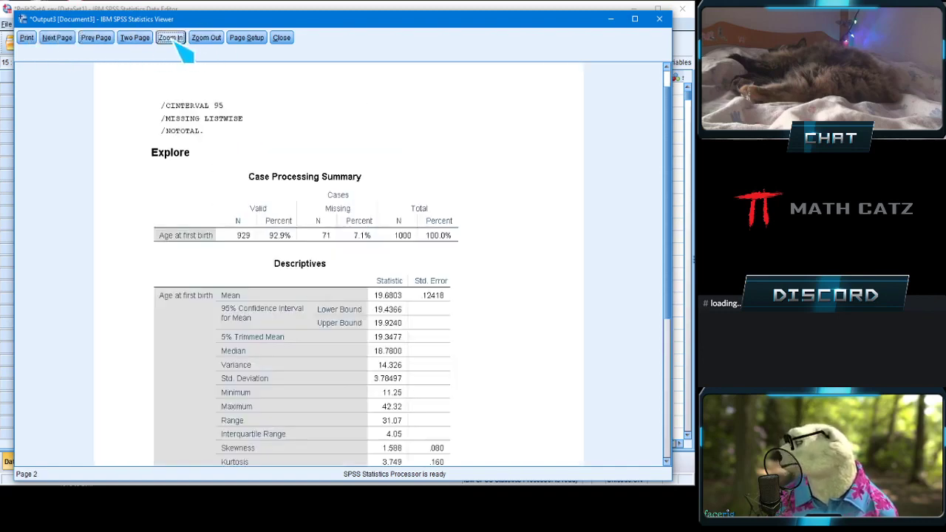
{"action": "left_click", "coordinate": [171, 38]}
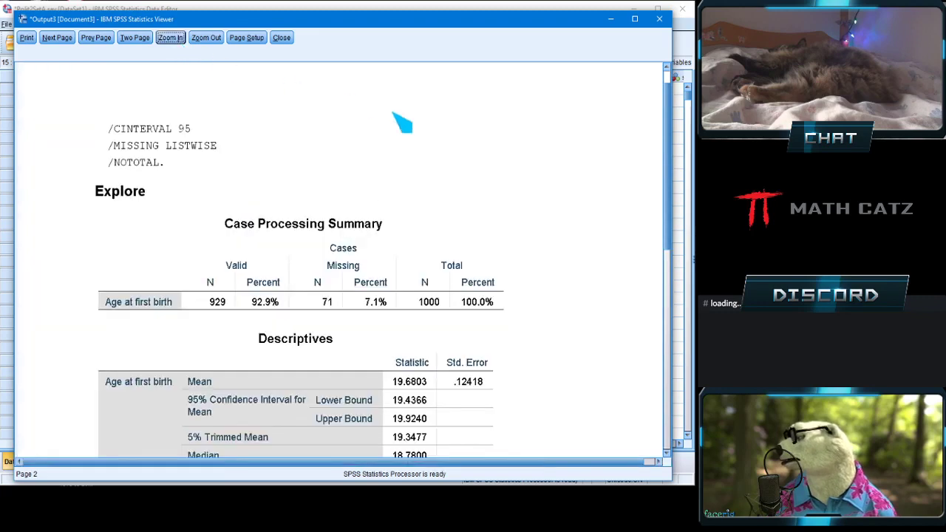
Step: Examine the Case Processing Summary, Descriptives and 5th to 75th Percentiles tables for Age at first birth on preview page 2
{"action": "left_click_drag", "start_coordinate": [664, 173], "coordinate": [674, 219]}
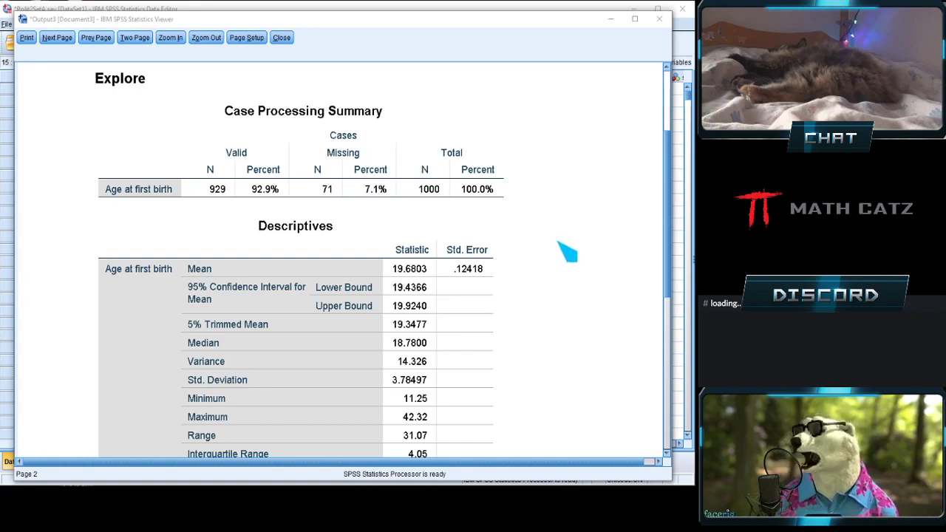
{"action": "mouse_move", "coordinate": [669, 185]}
{"action": "left_mouse_down"}
{"action": "mouse_move", "coordinate": [672, 174]}
{"action": "mouse_move", "coordinate": [673, 196]}
{"action": "left_mouse_up"}
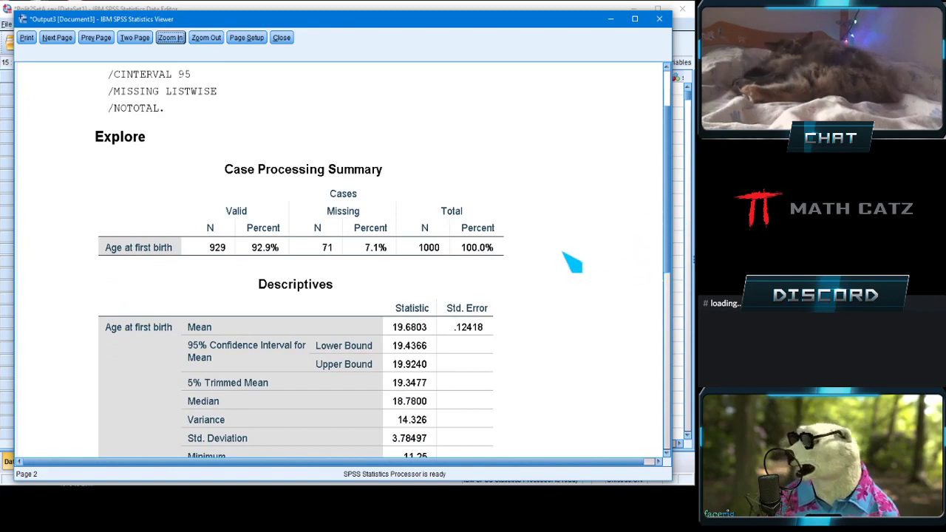
{"action": "scroll", "coordinate": [665, 207], "scroll_direction": "down", "scroll_amount": 1}
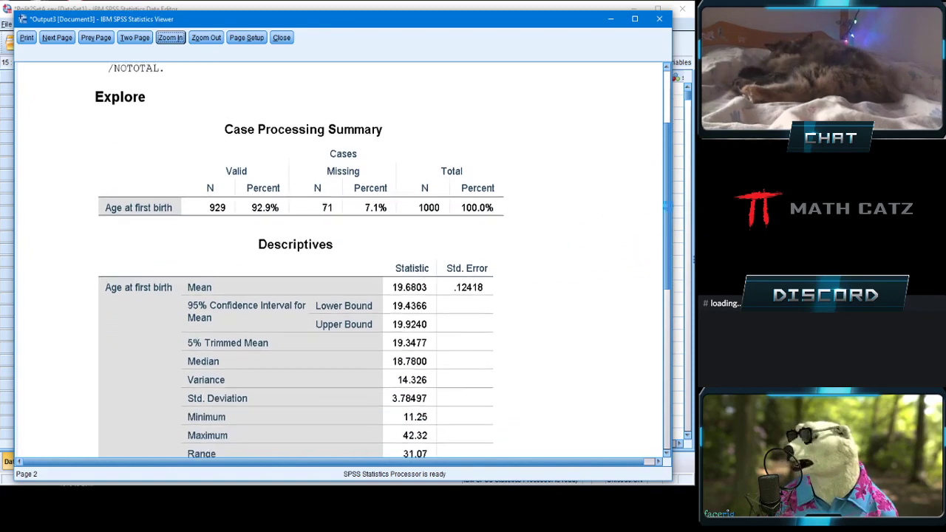
{"action": "left_click_drag", "start_coordinate": [666, 207], "coordinate": [675, 284]}
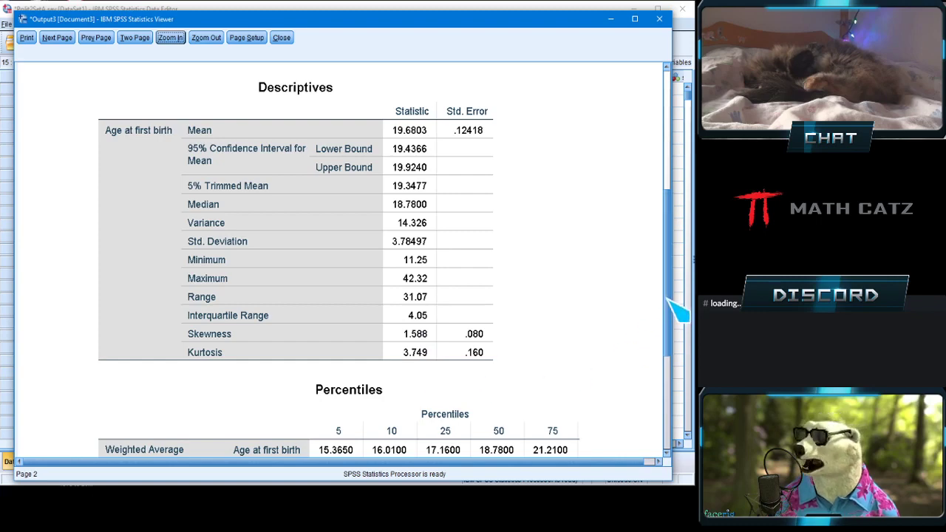
{"action": "scroll", "coordinate": [669, 306], "scroll_direction": "down", "scroll_amount": 1}
{"action": "scroll", "coordinate": [665, 384], "scroll_direction": "down", "scroll_amount": 2}
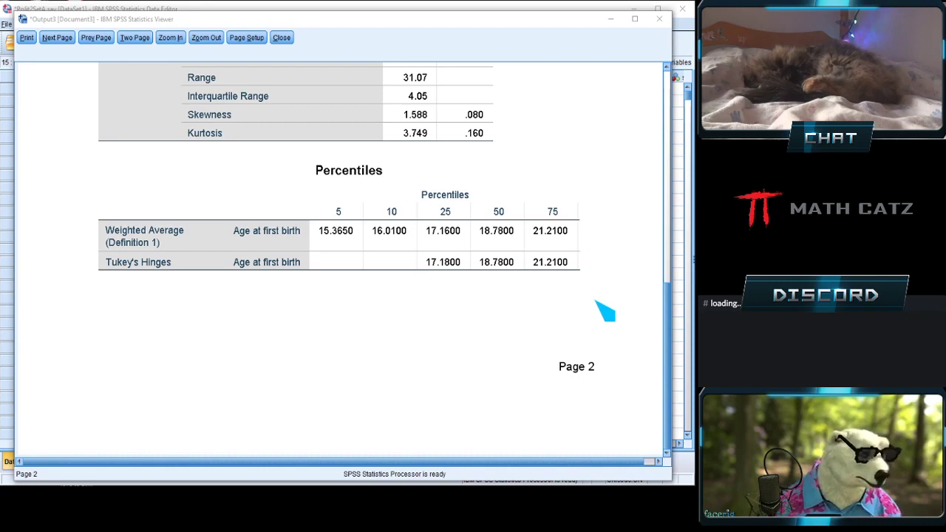
{"action": "left_click", "coordinate": [616, 281]}
{"action": "scroll", "coordinate": [667, 310], "scroll_direction": "up", "scroll_amount": 1}
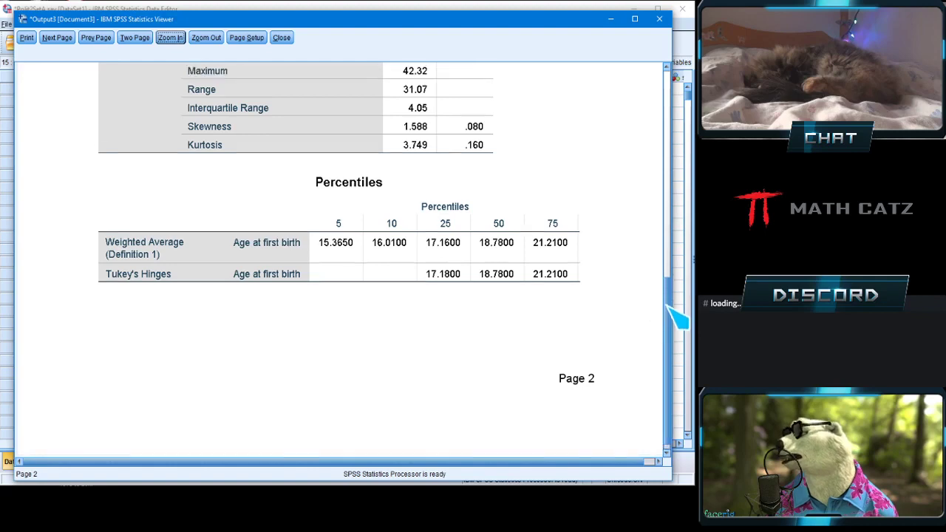
{"action": "left_click_drag", "start_coordinate": [667, 304], "coordinate": [667, 235]}
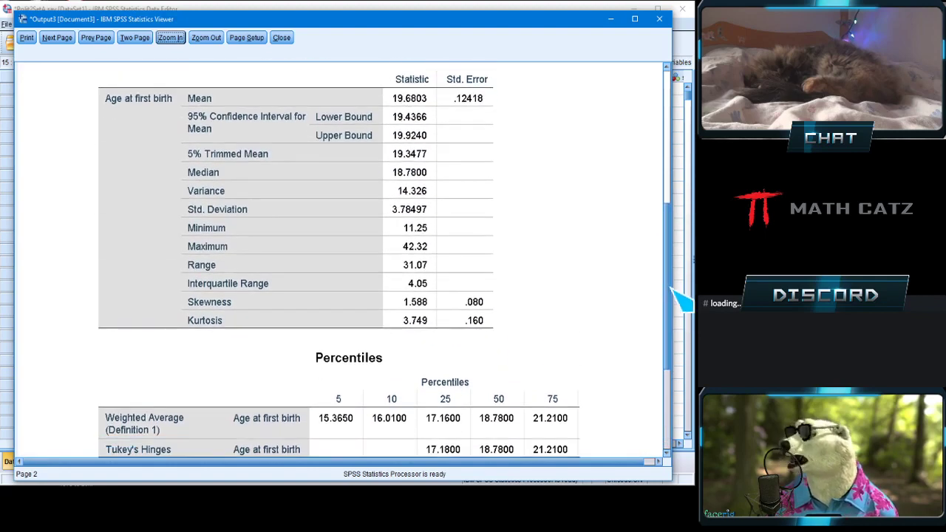
Step: Compare the 90th and 95th percentiles of Age at first birth on page 3 with the descriptives and percentiles on page 2
{"action": "left_click", "coordinate": [59, 38]}
{"action": "left_click_drag", "start_coordinate": [669, 264], "coordinate": [678, 99]}
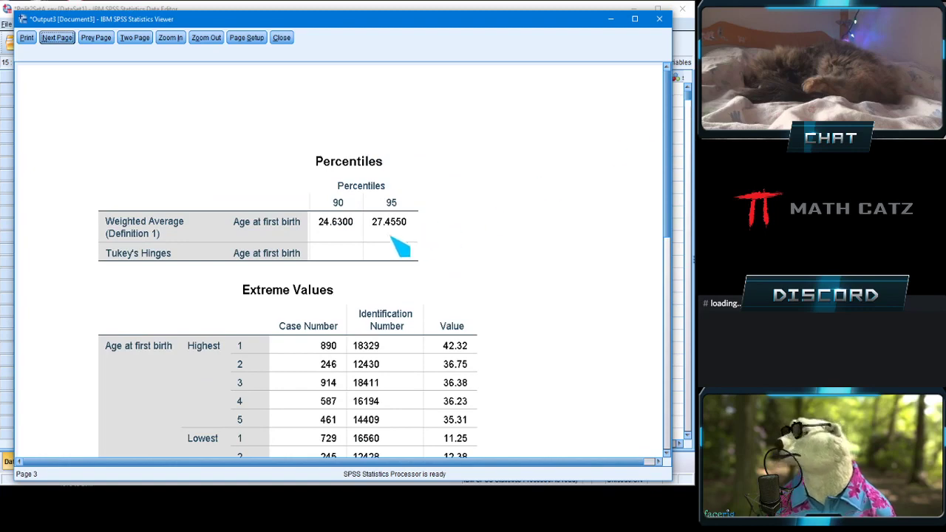
{"action": "left_click", "coordinate": [95, 37]}
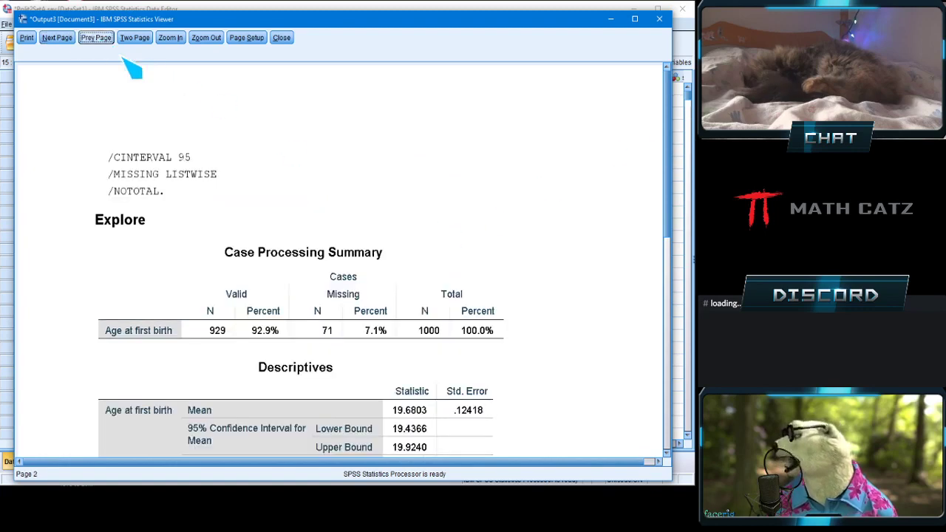
{"action": "left_click_drag", "start_coordinate": [672, 103], "coordinate": [690, 258]}
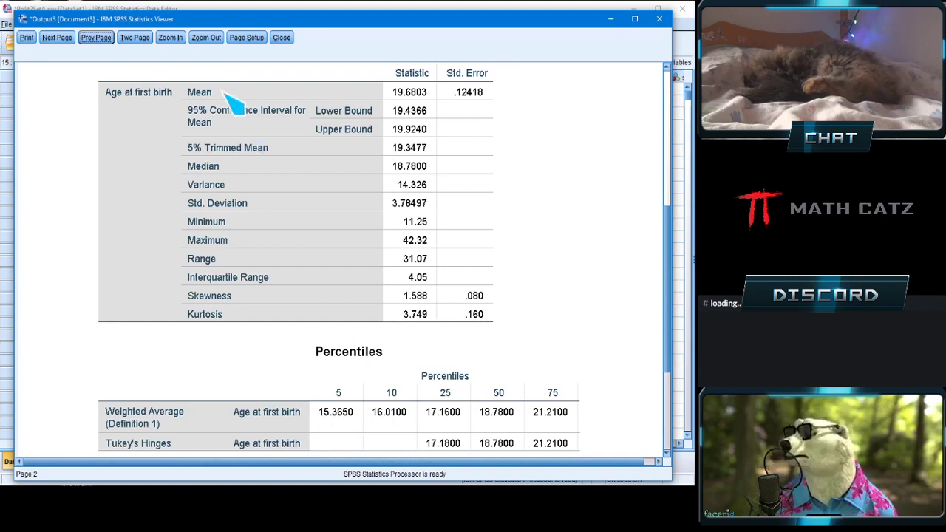
{"action": "left_click", "coordinate": [61, 39]}
{"action": "left_click_drag", "start_coordinate": [672, 285], "coordinate": [671, 160]}
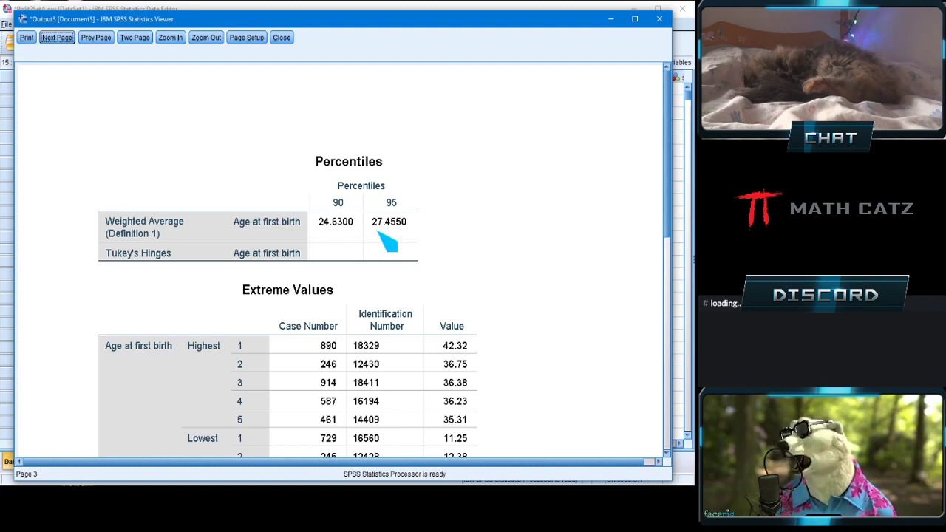
{"action": "left_click", "coordinate": [104, 40]}
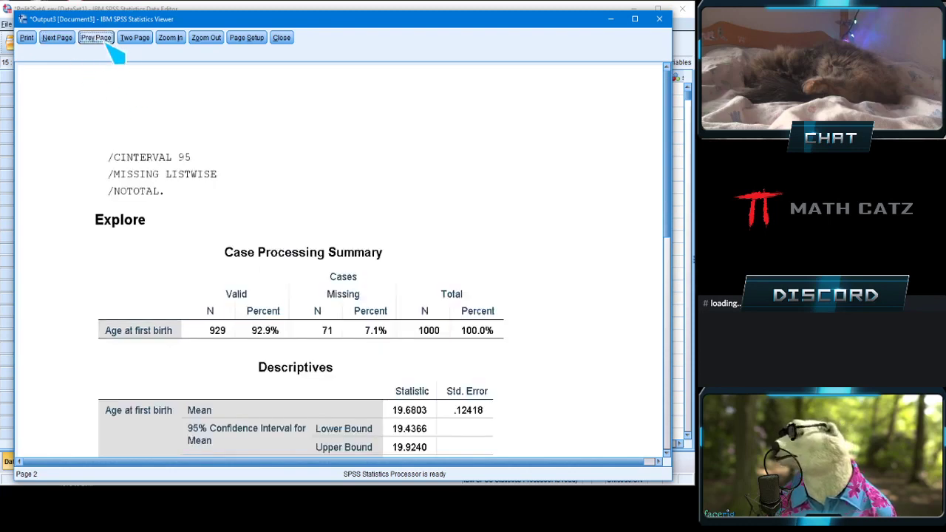
{"action": "left_click_drag", "start_coordinate": [672, 161], "coordinate": [669, 282]}
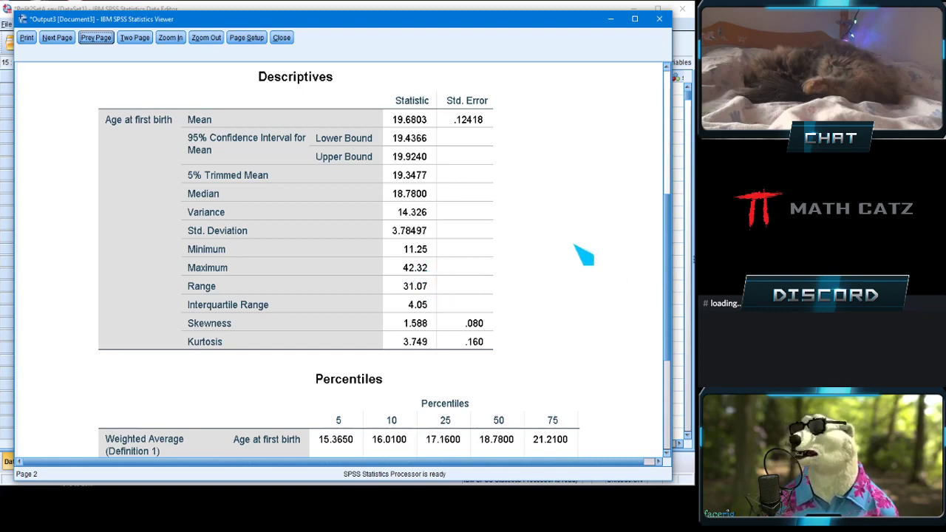
Step: Examine the Extreme Values table on preview page 3 for the highest and lowest ages at first birth
{"action": "left_click", "coordinate": [65, 38]}
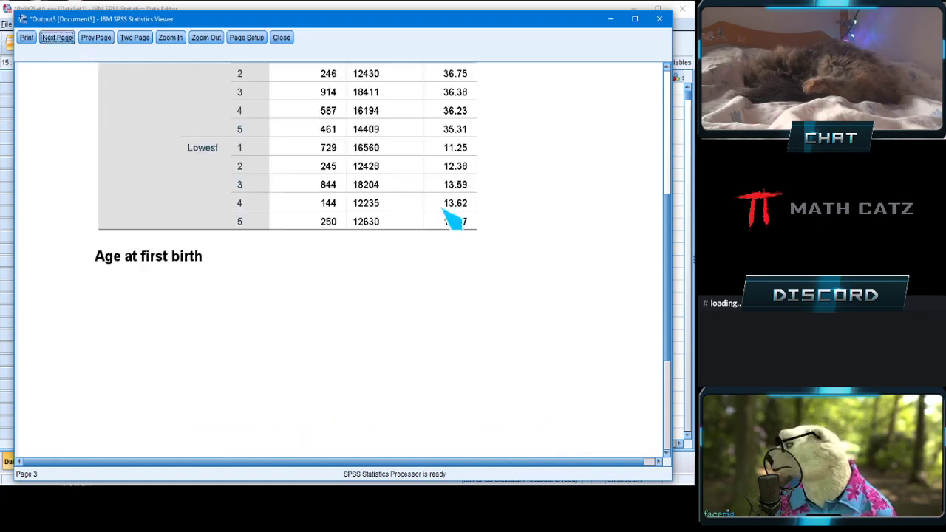
{"action": "left_click_drag", "start_coordinate": [669, 272], "coordinate": [673, 235]}
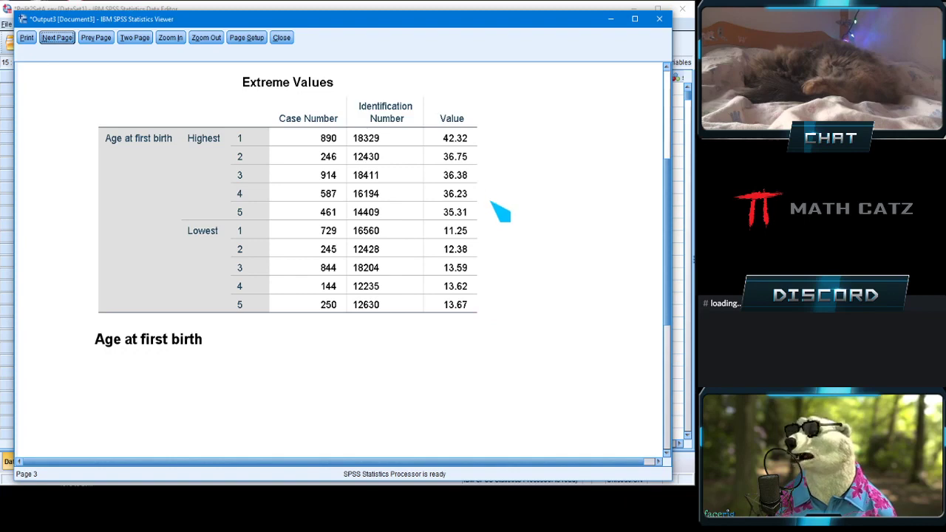
{"action": "left_click_drag", "start_coordinate": [668, 244], "coordinate": [668, 185]}
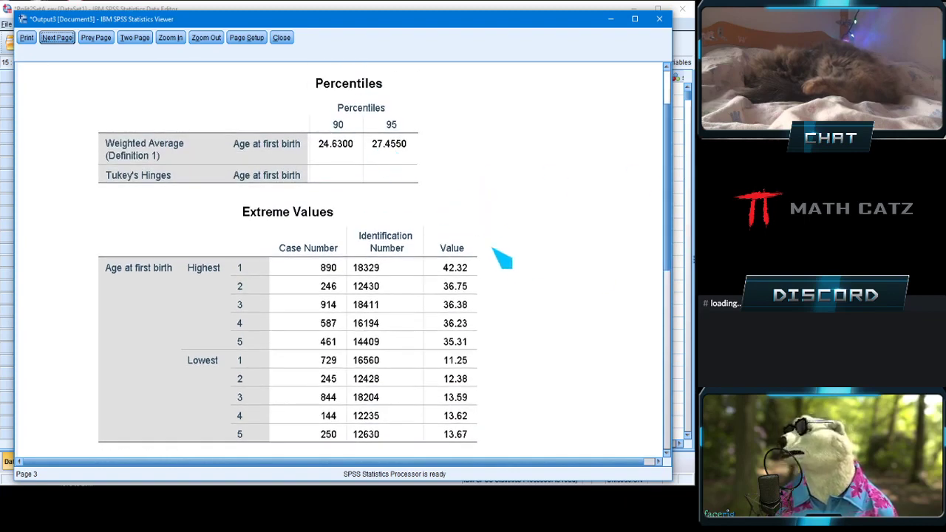
{"action": "left_click_drag", "start_coordinate": [667, 201], "coordinate": [667, 253]}
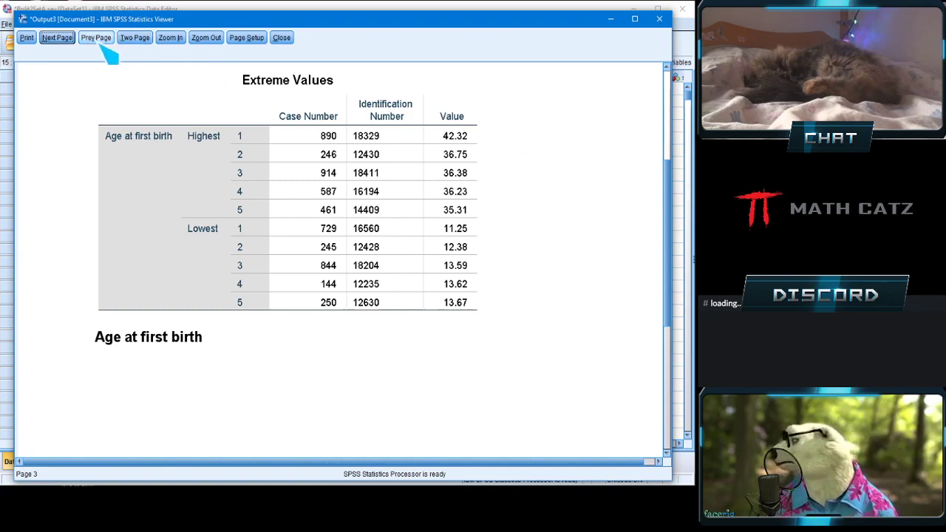
Step: Examine the Age at first birth boxplot and its outliers on preview page 4, and close the print preview
{"action": "left_click", "coordinate": [66, 39]}
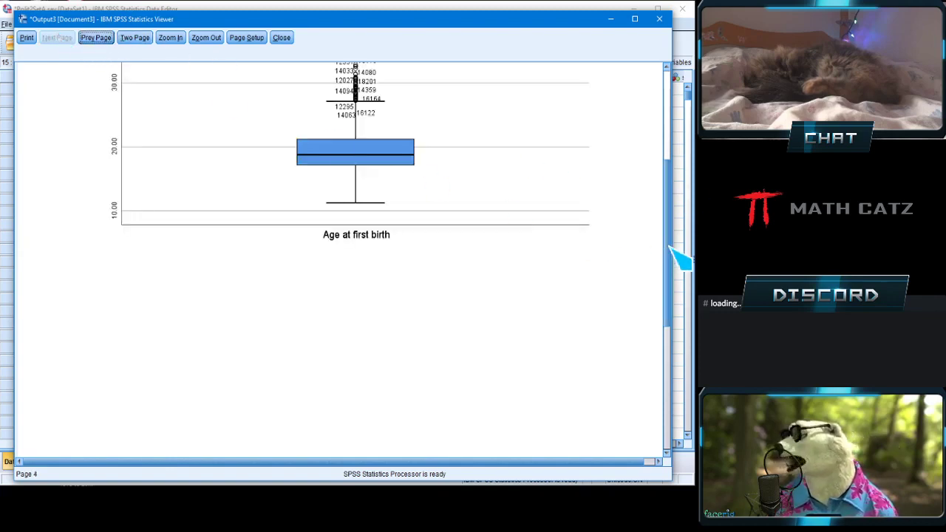
{"action": "left_click_drag", "start_coordinate": [670, 251], "coordinate": [673, 177]}
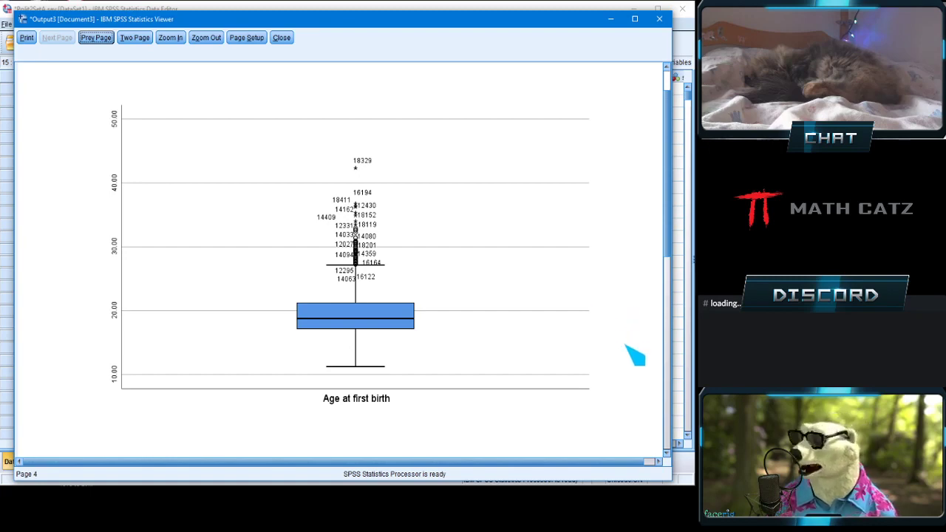
{"action": "left_click", "coordinate": [659, 18]}
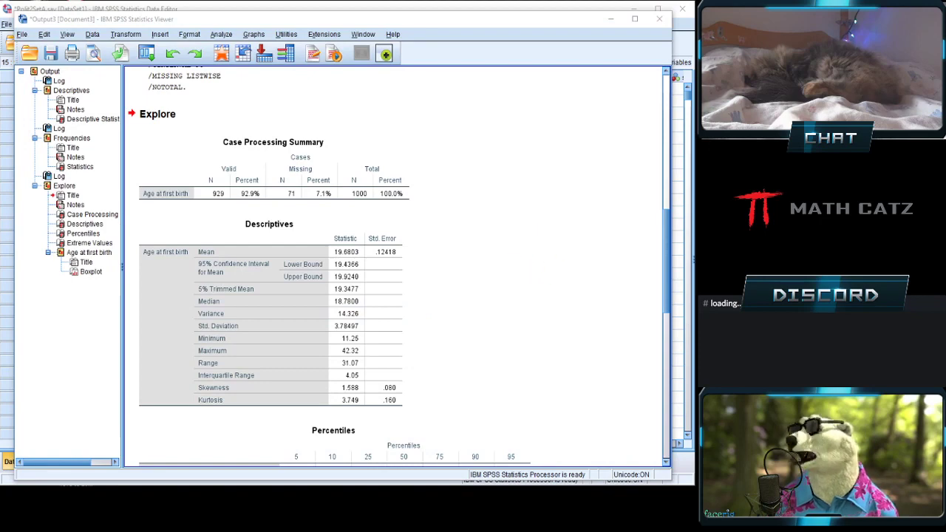